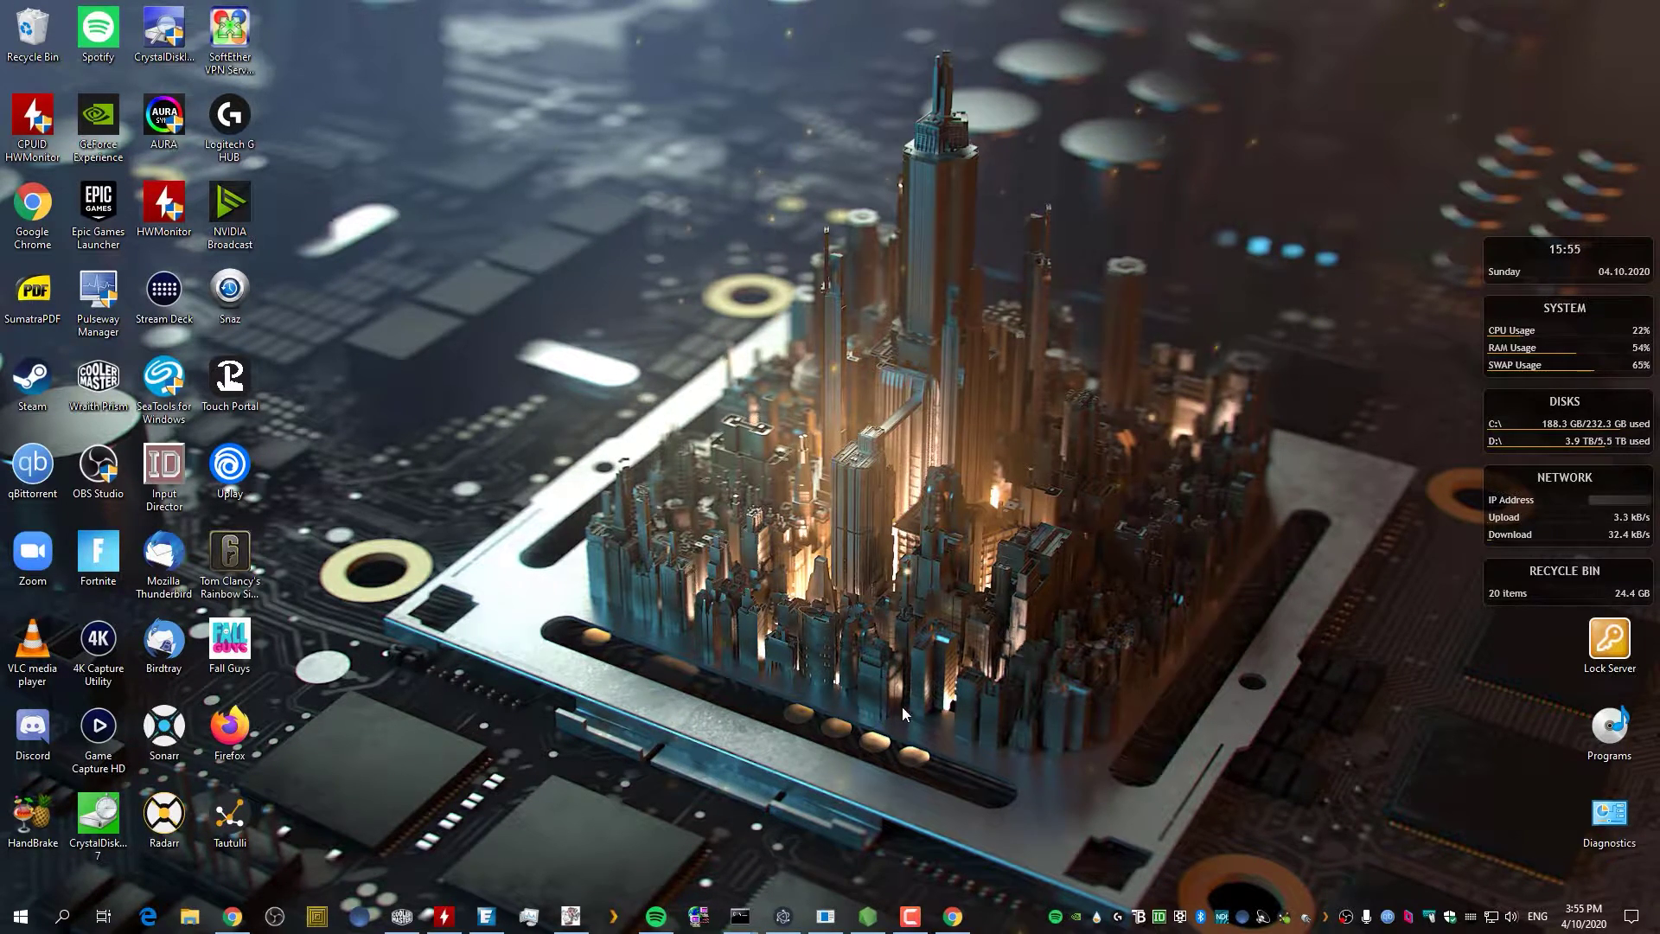
- Search the web in a guest browser window for the NVIDIA Broadcast download
click(953, 915)
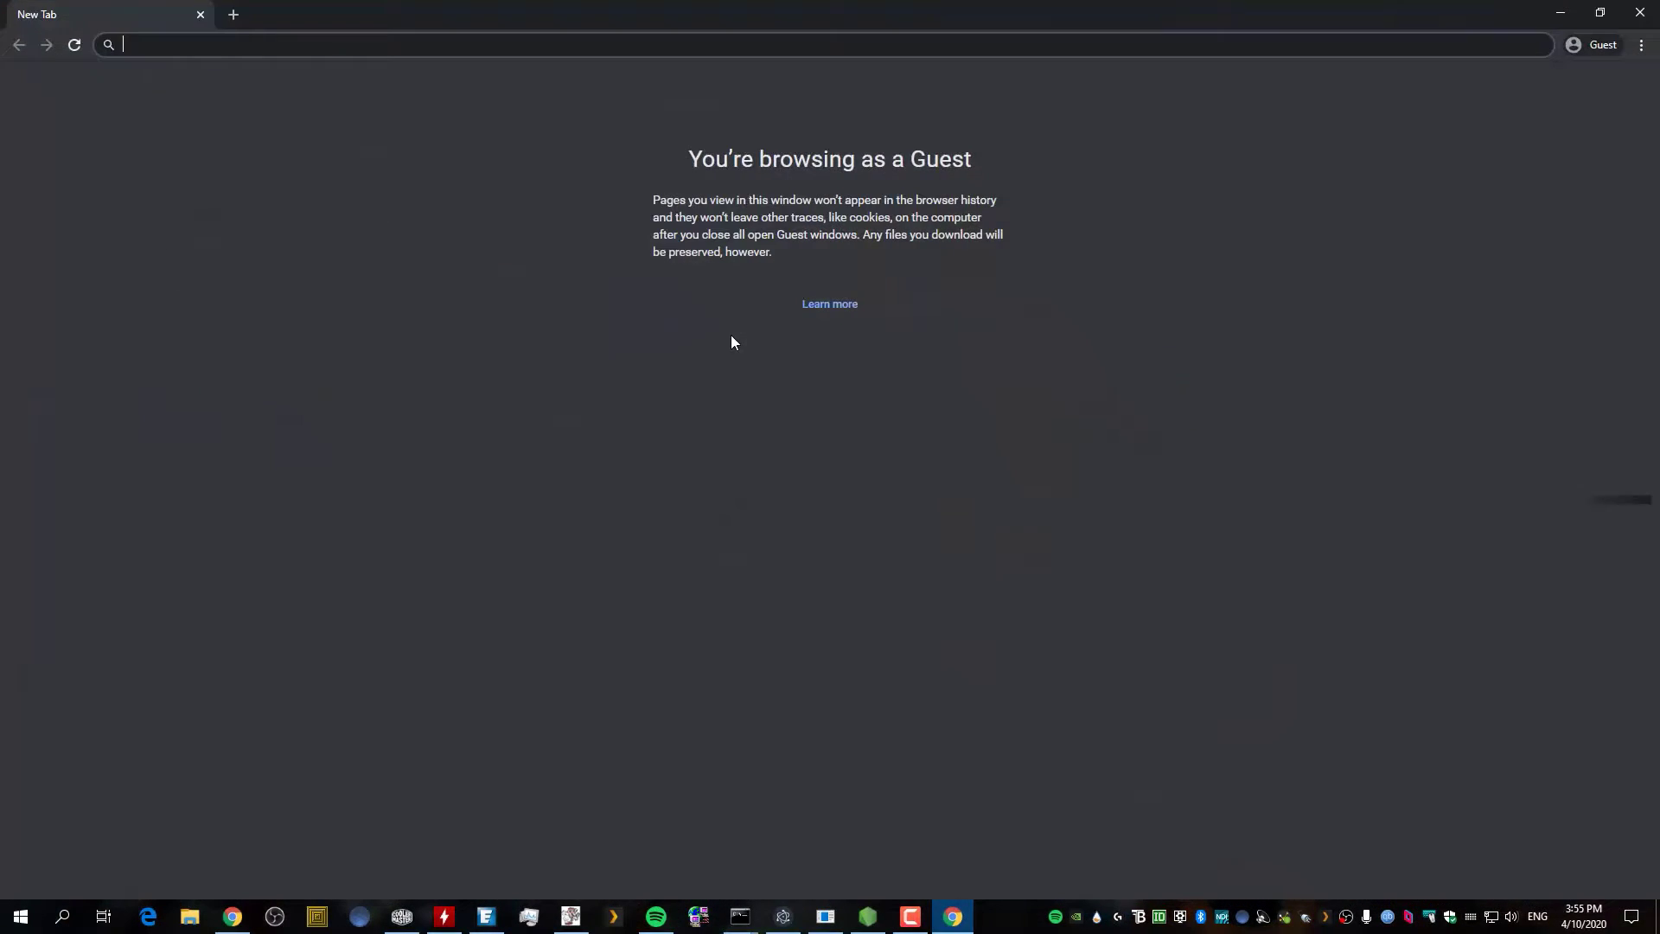
text(nvidia br)
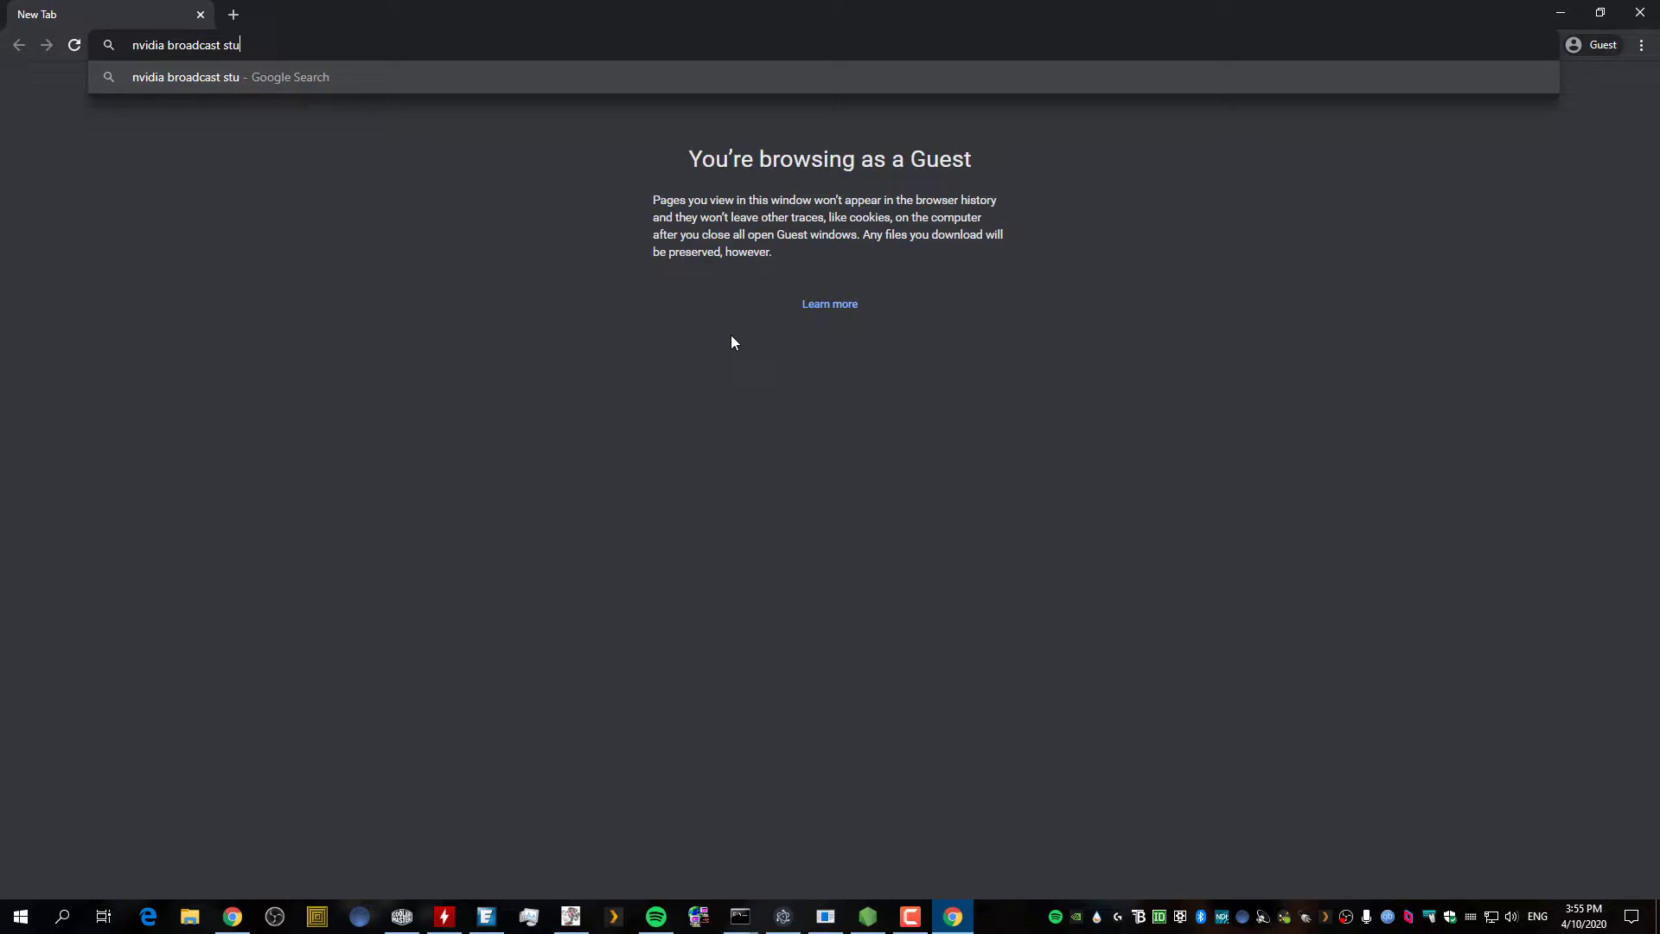
text(oad)
key(Return)
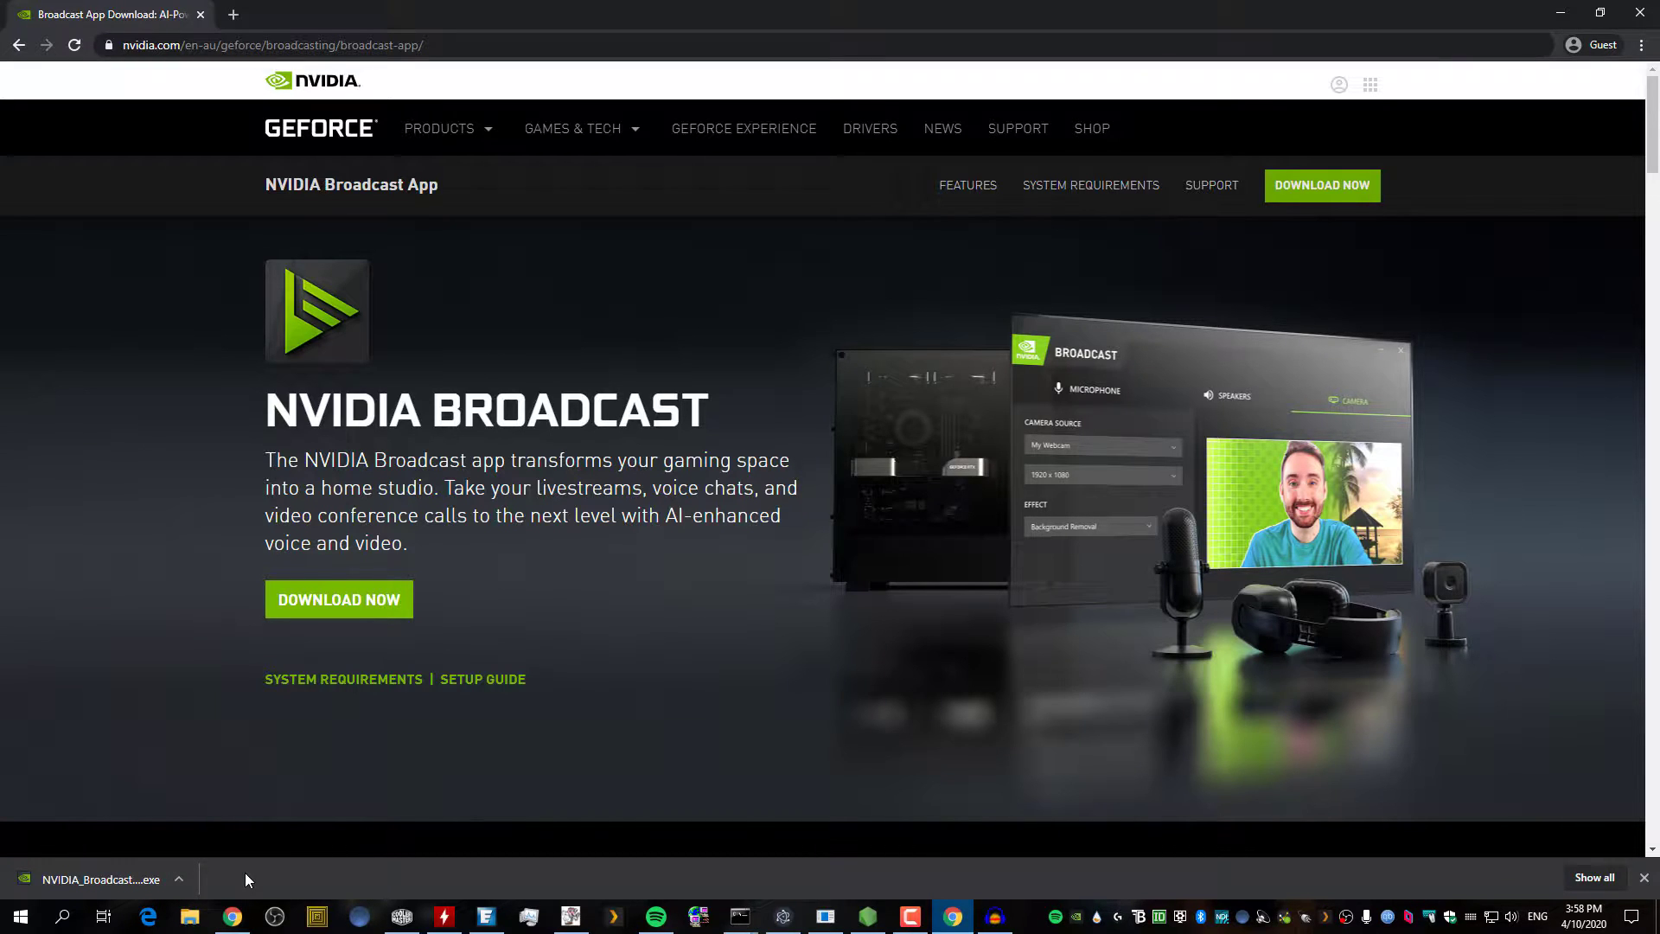
- Launch the downloaded NVIDIA Broadcast installer and agree to continue past the RTX Voice removal notice
click(116, 875)
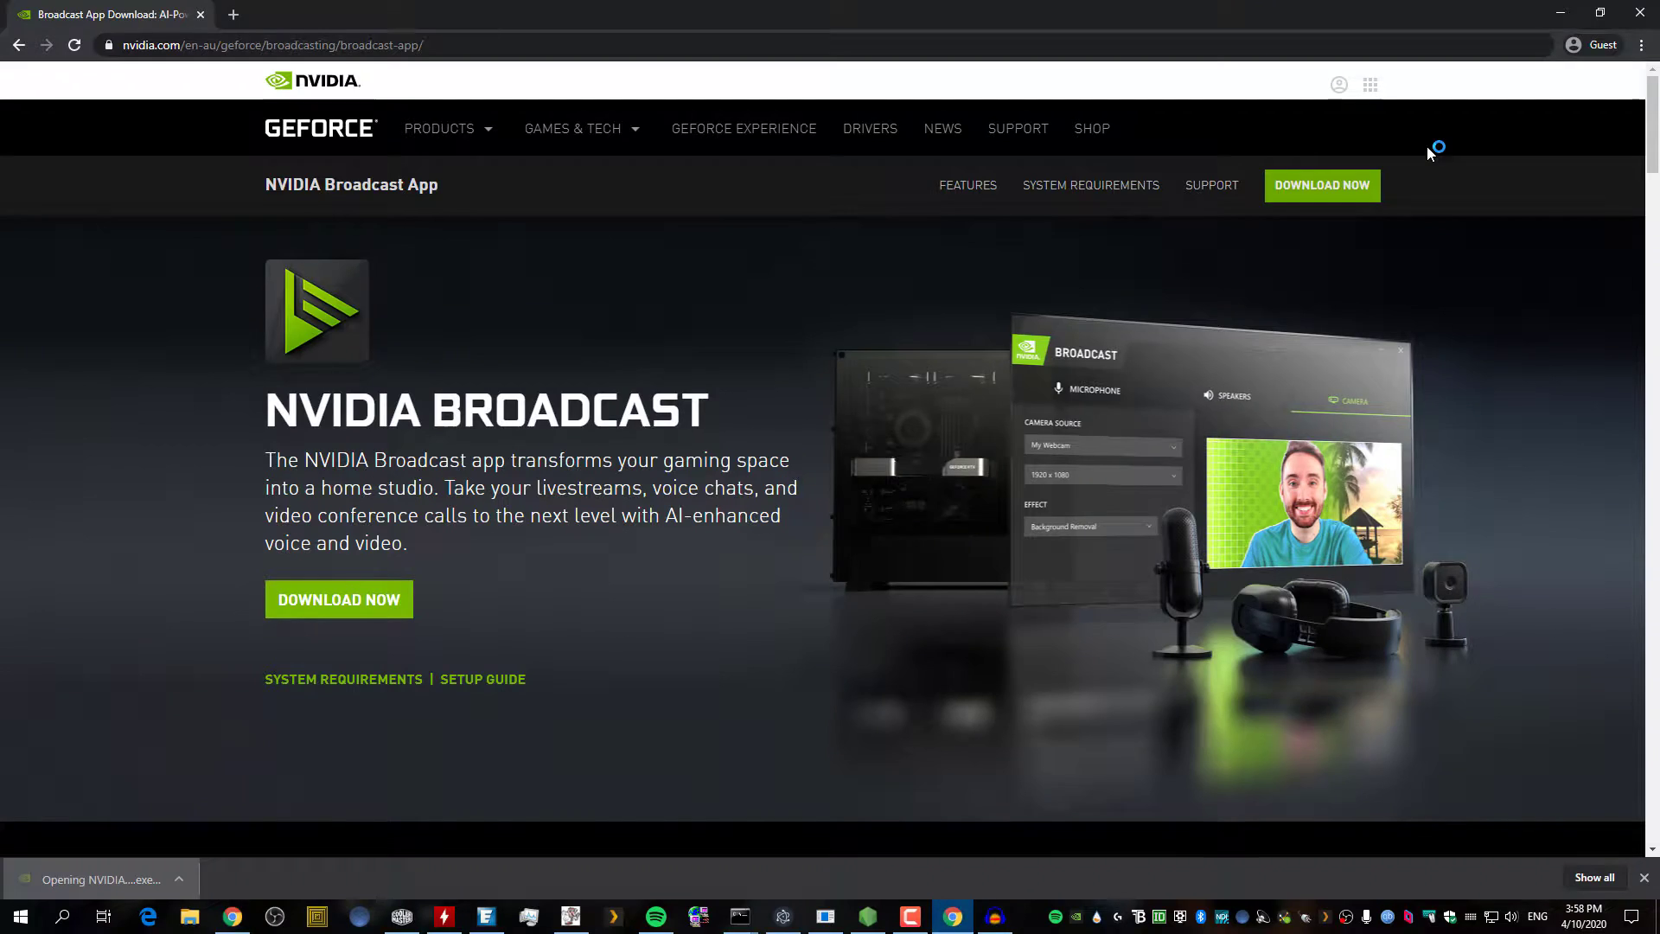
key(super+d)
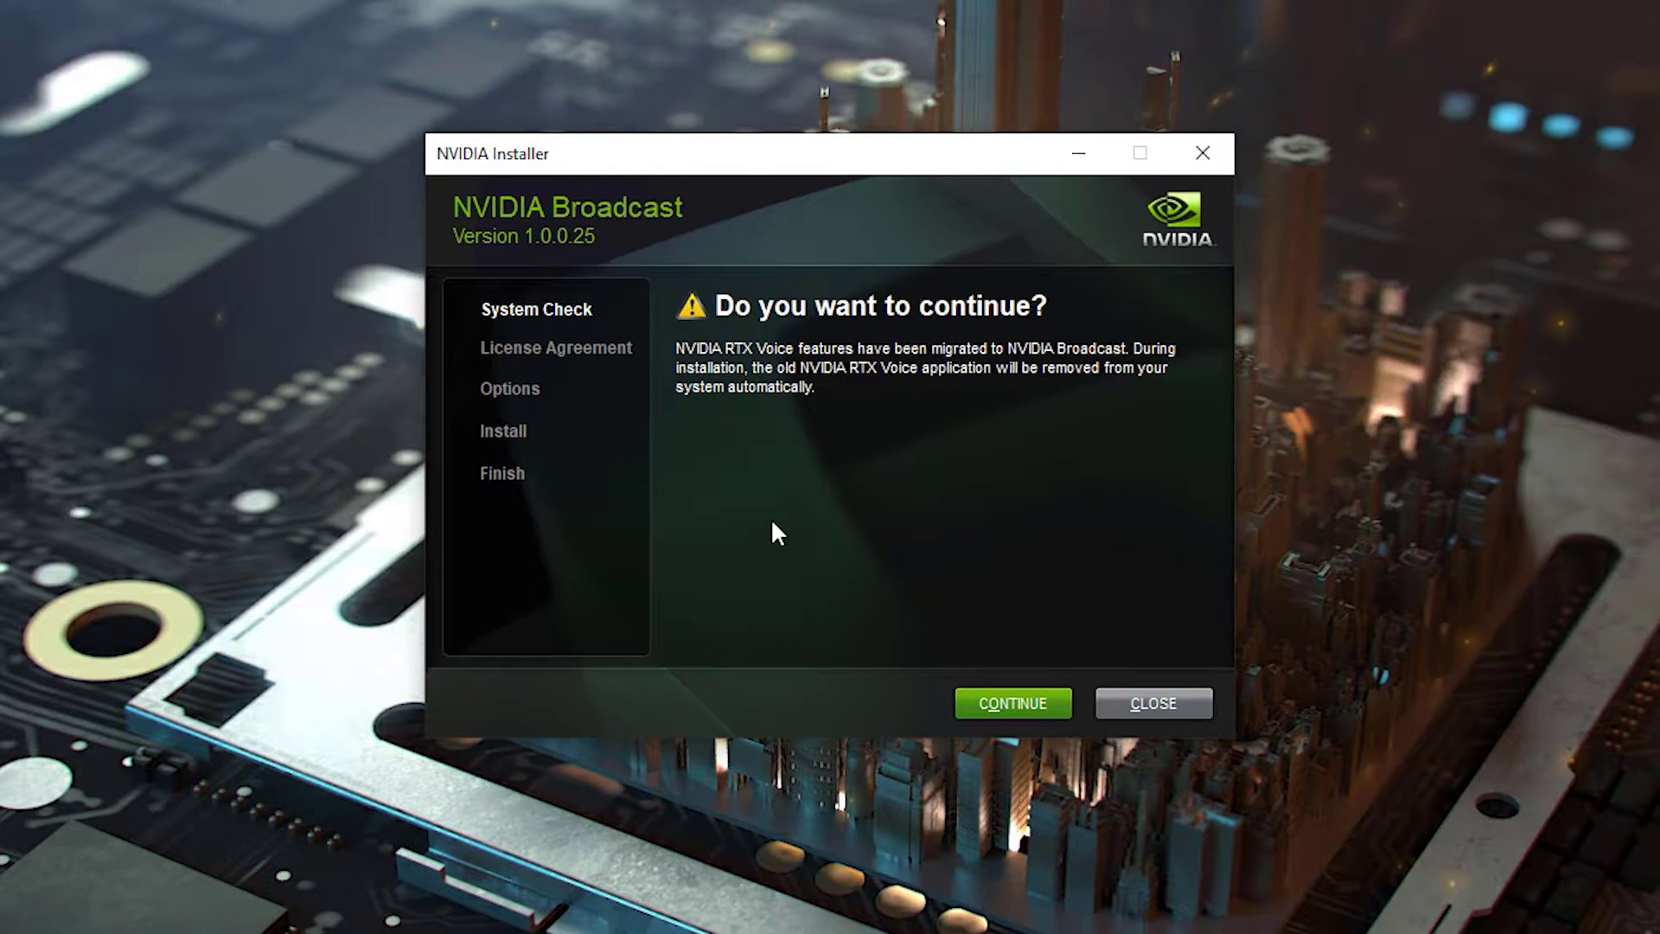
click(1010, 696)
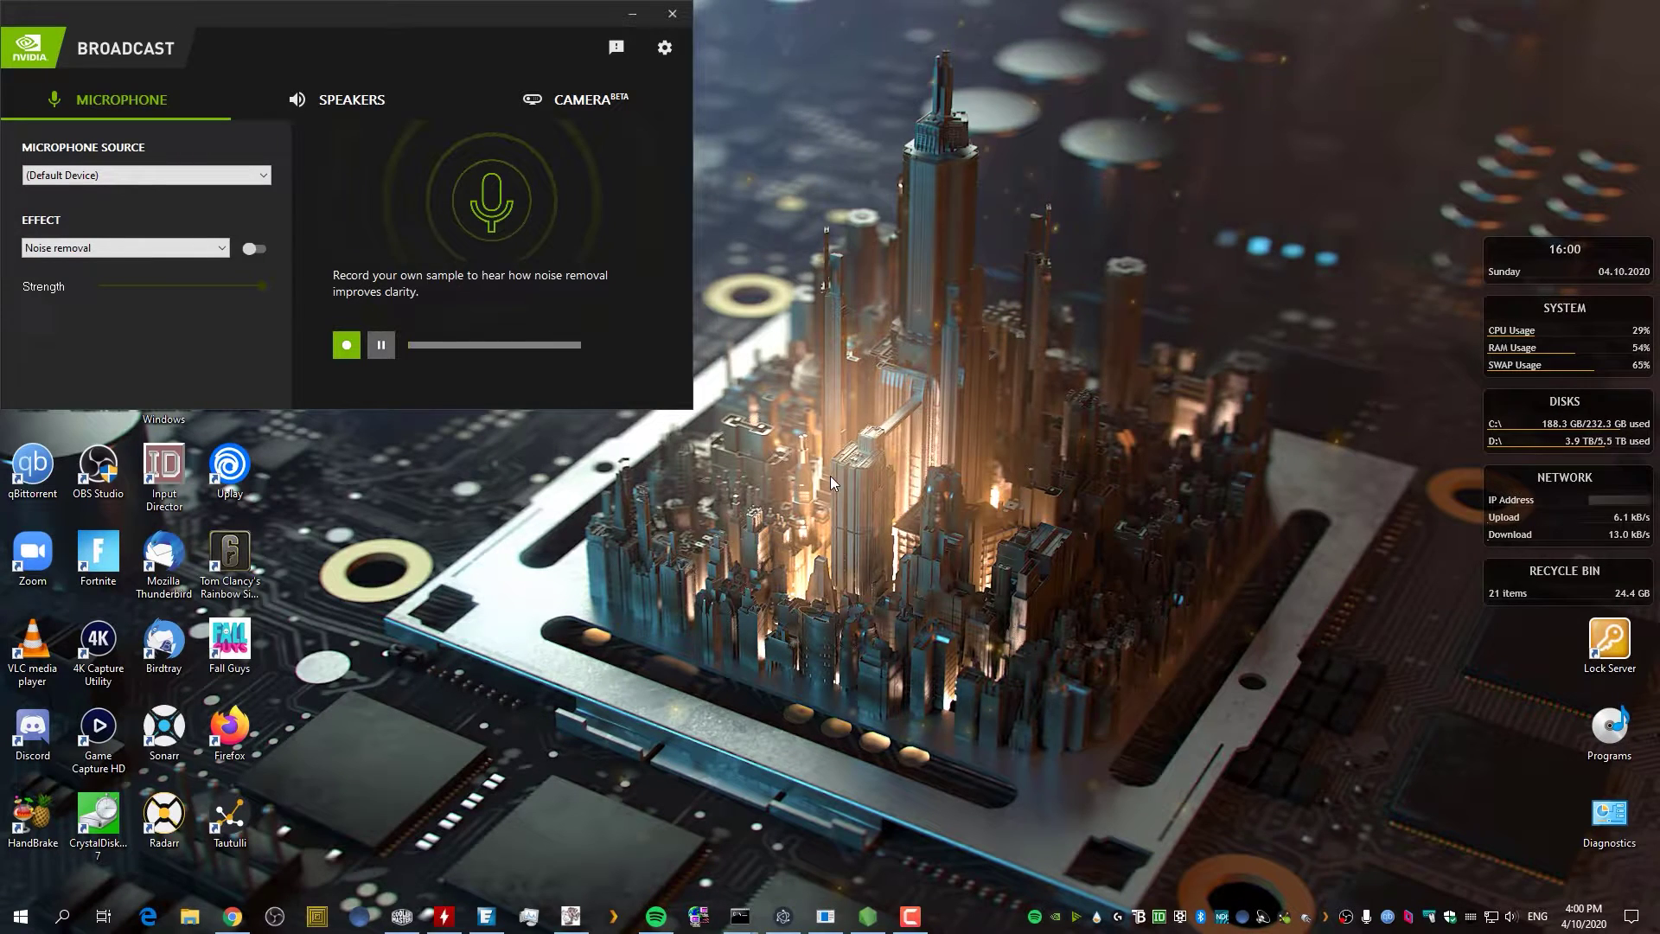
- Reposition the NVIDIA Broadcast window and turn on the Noise removal effect for the microphone source
drag(1169, 403, 1202, 303)
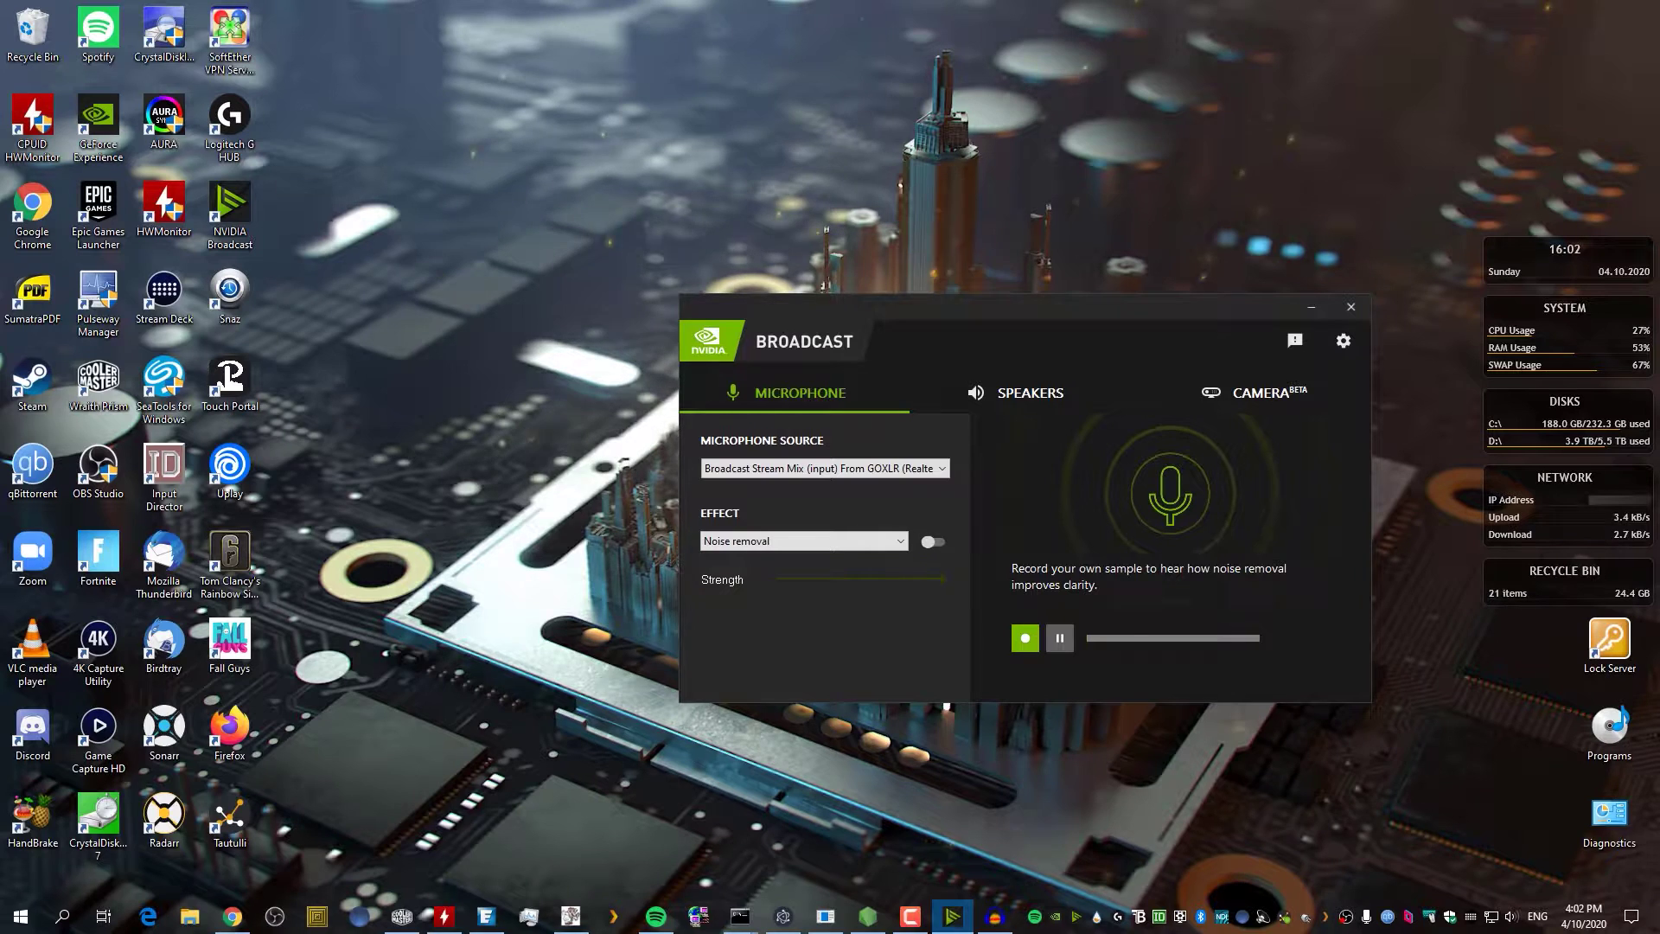
key(ctrl)
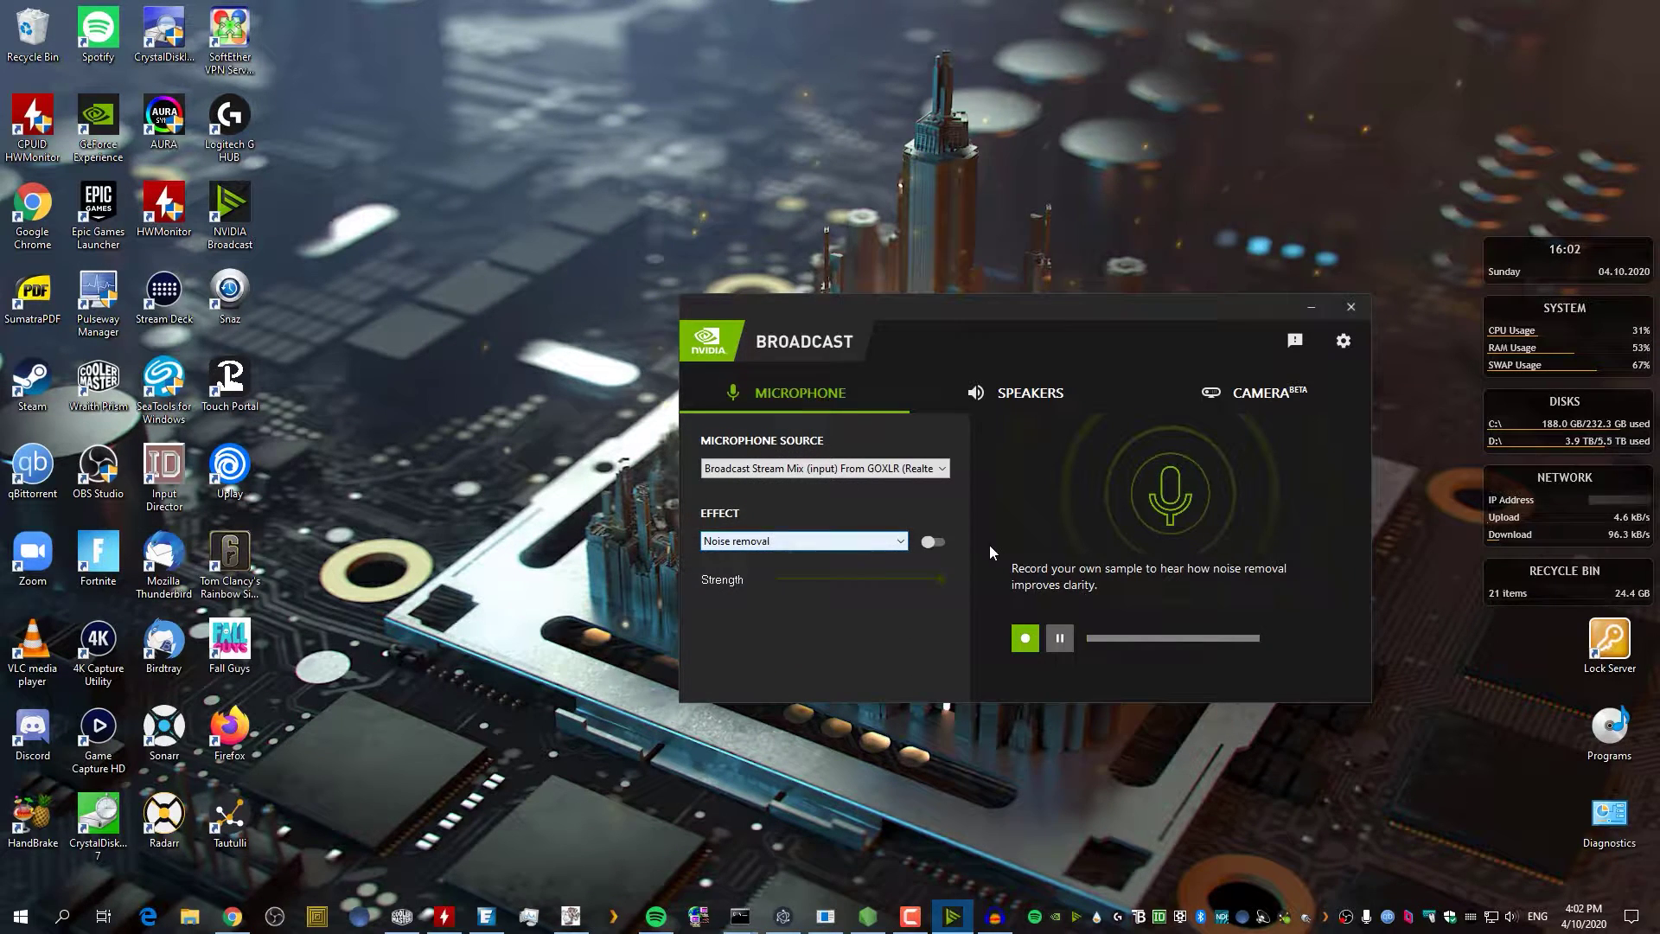
click(929, 542)
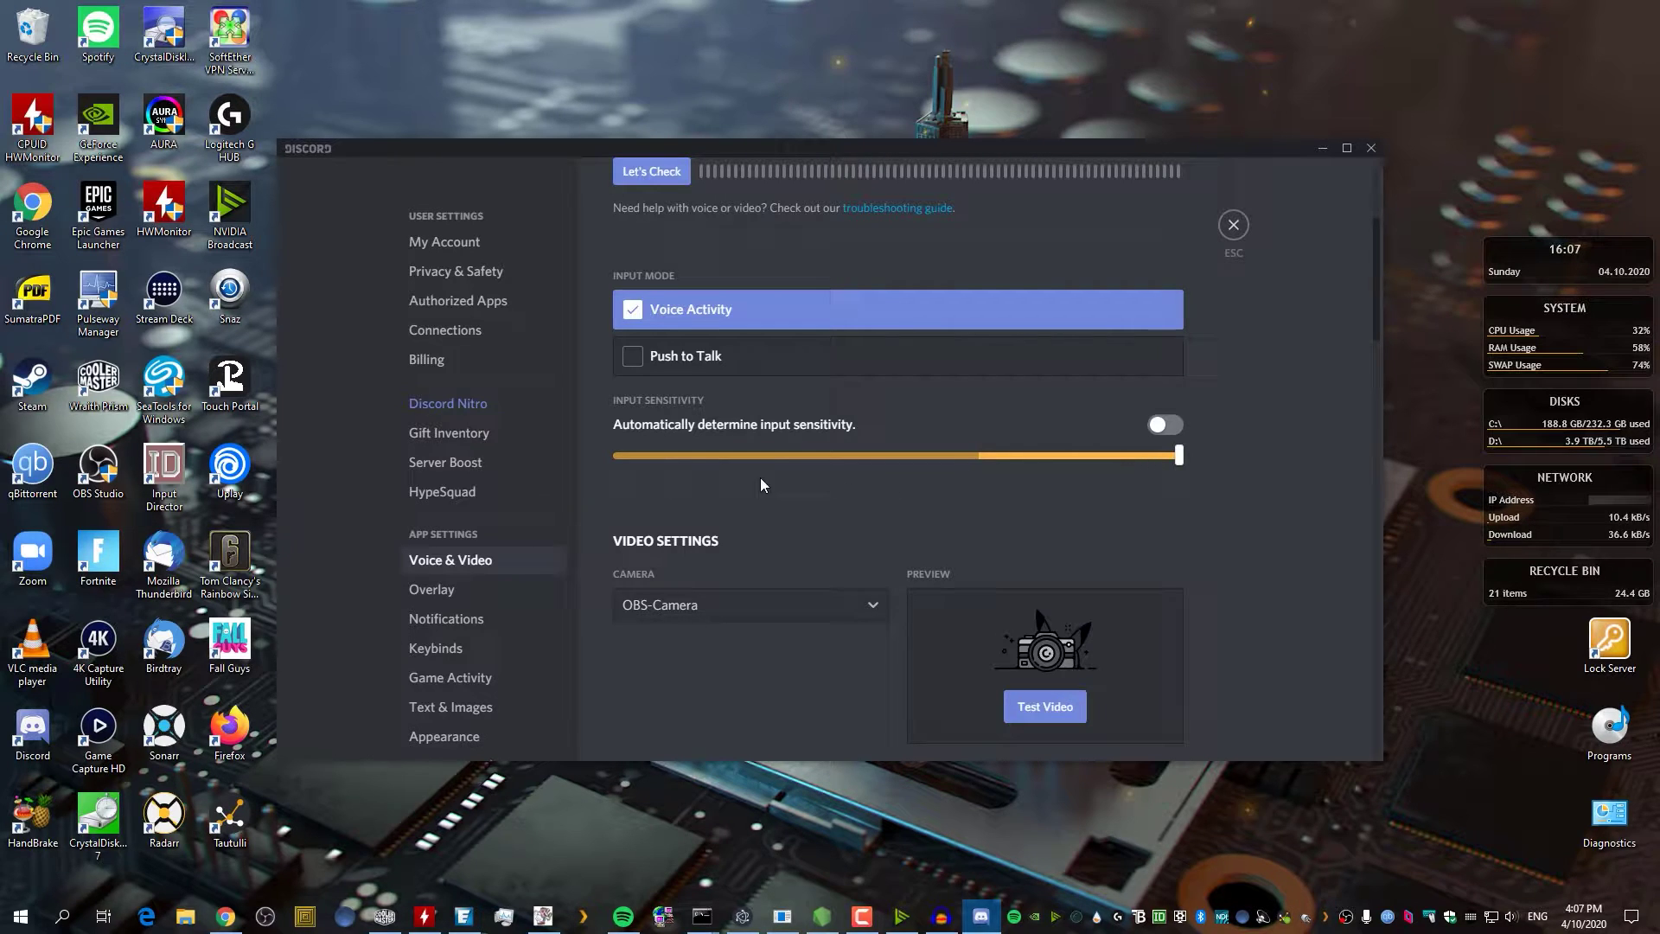
- In Discord's voice settings, lower the manual input sensitivity threshold from its maximum to near the low end
mouse_move(1182, 457)
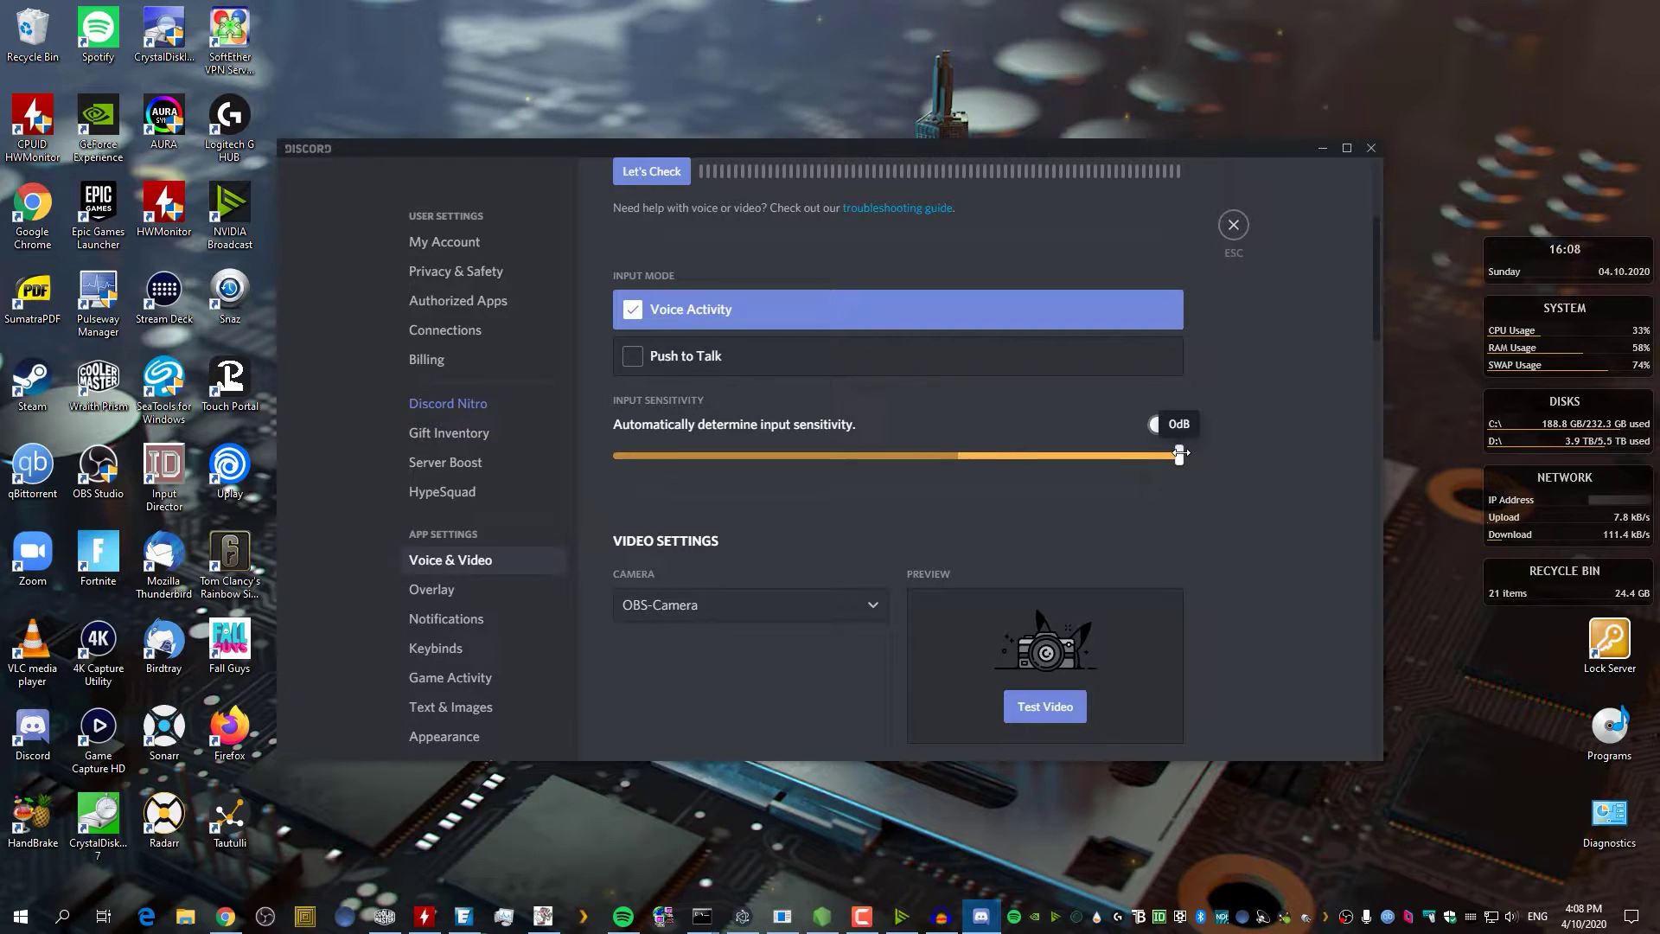
drag(1181, 452, 694, 458)
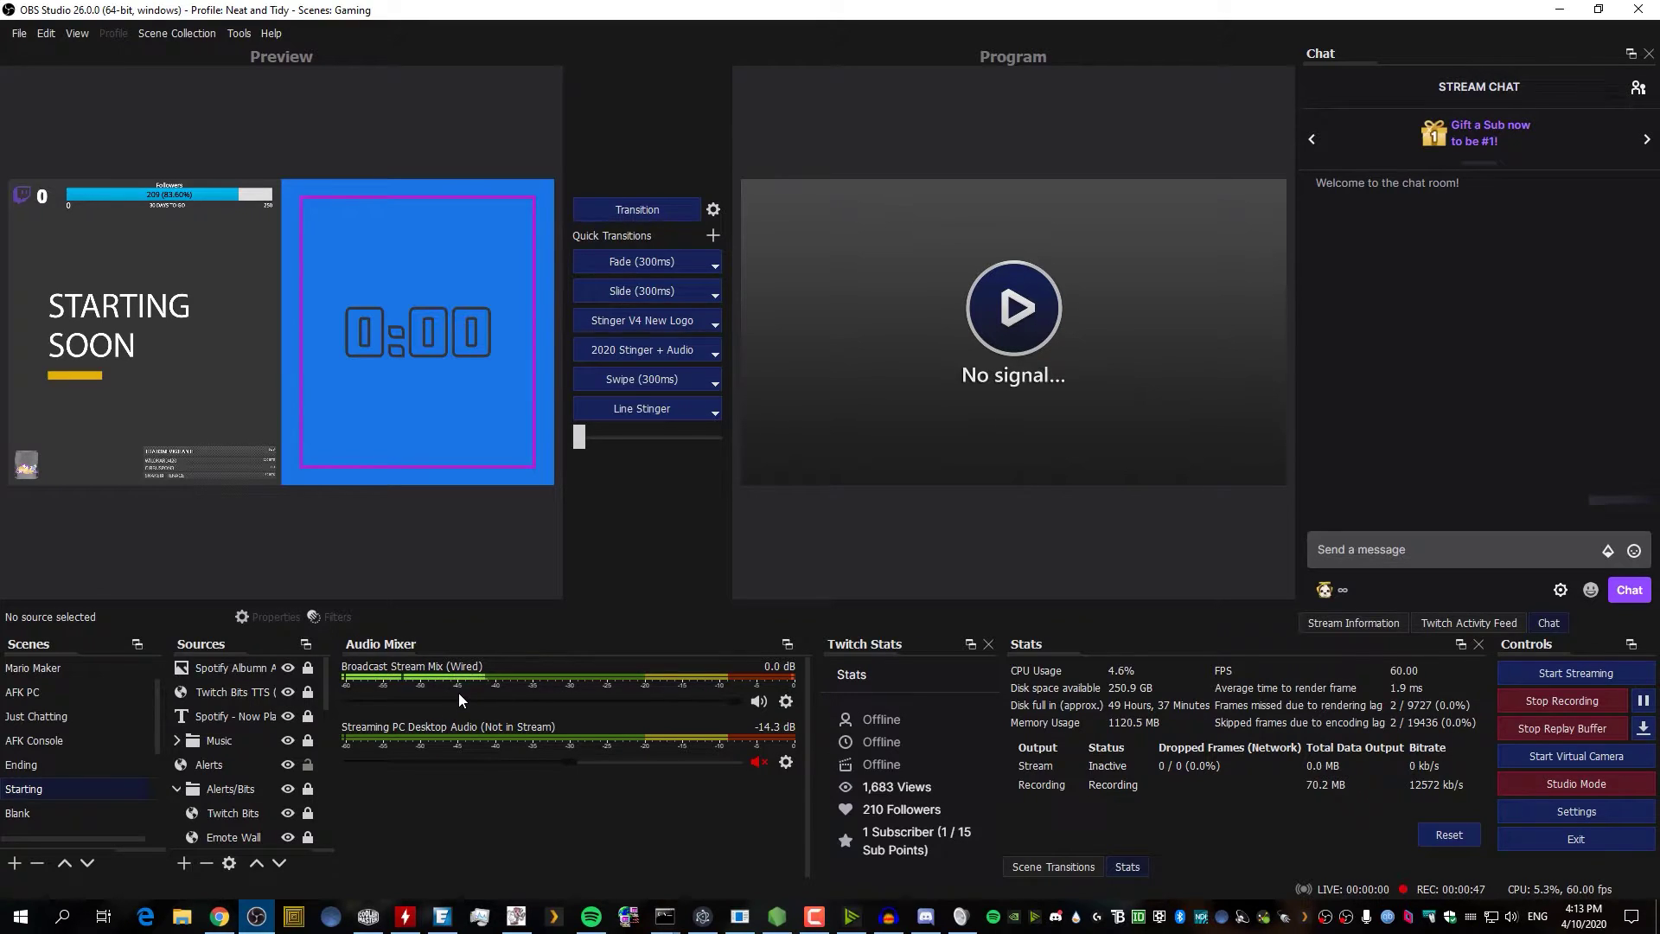
- In OBS Studio, add a Noise Gate filter with its default name to the Broadcast Stream Mix (Wired) audio source
click(785, 702)
click(843, 877)
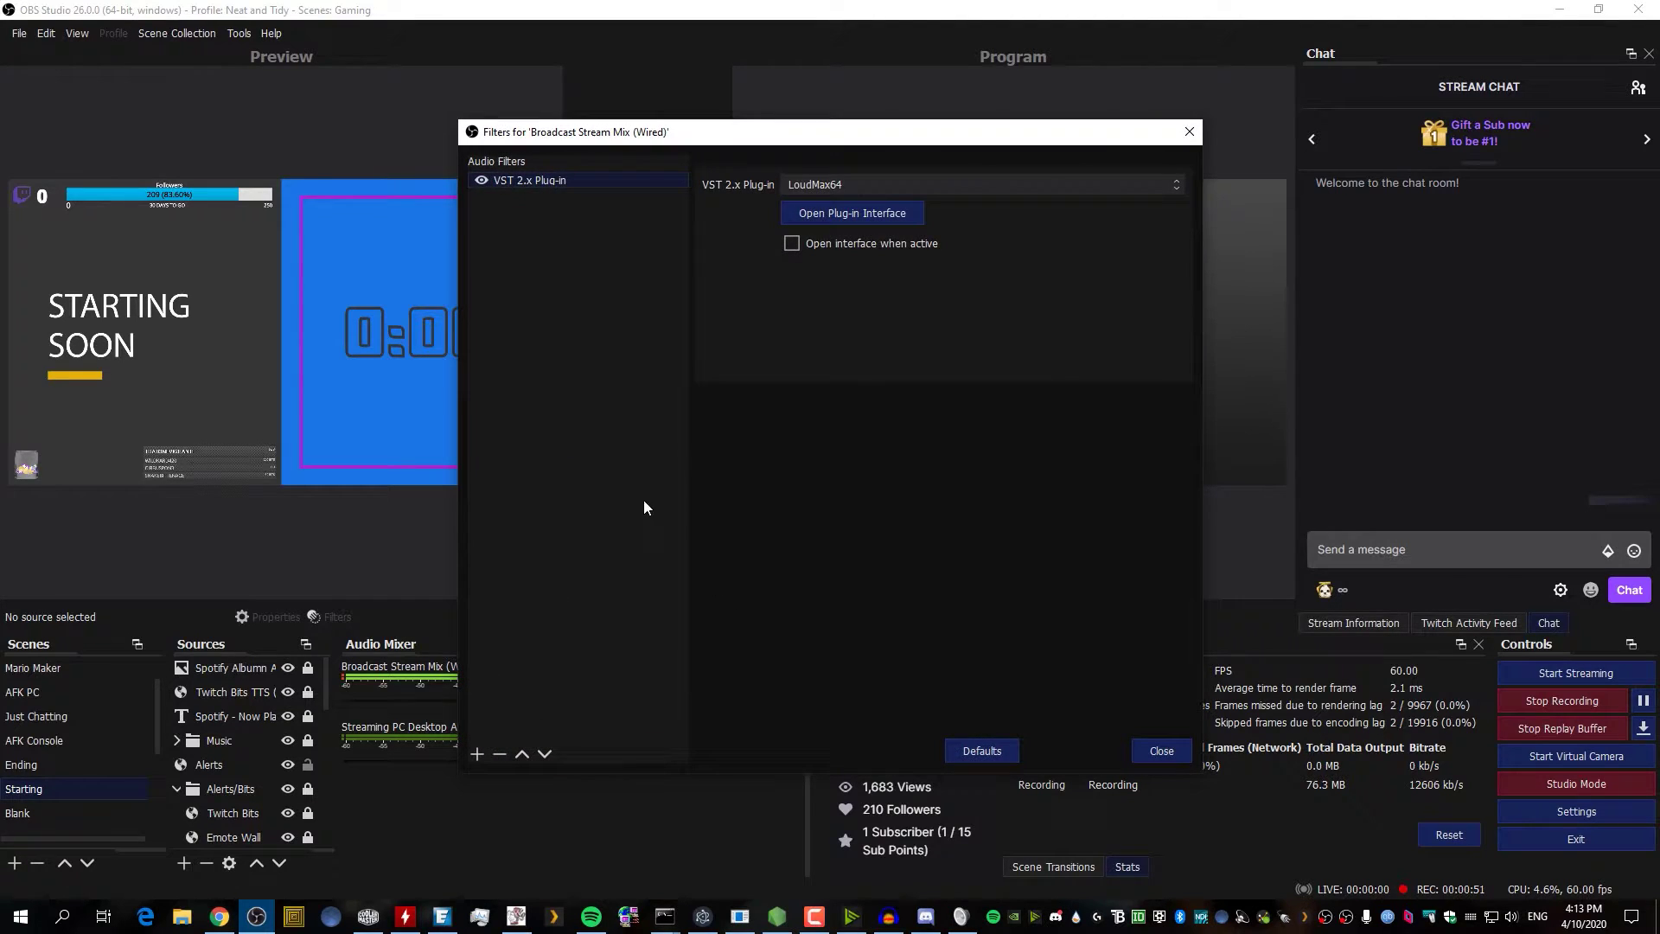
click(477, 754)
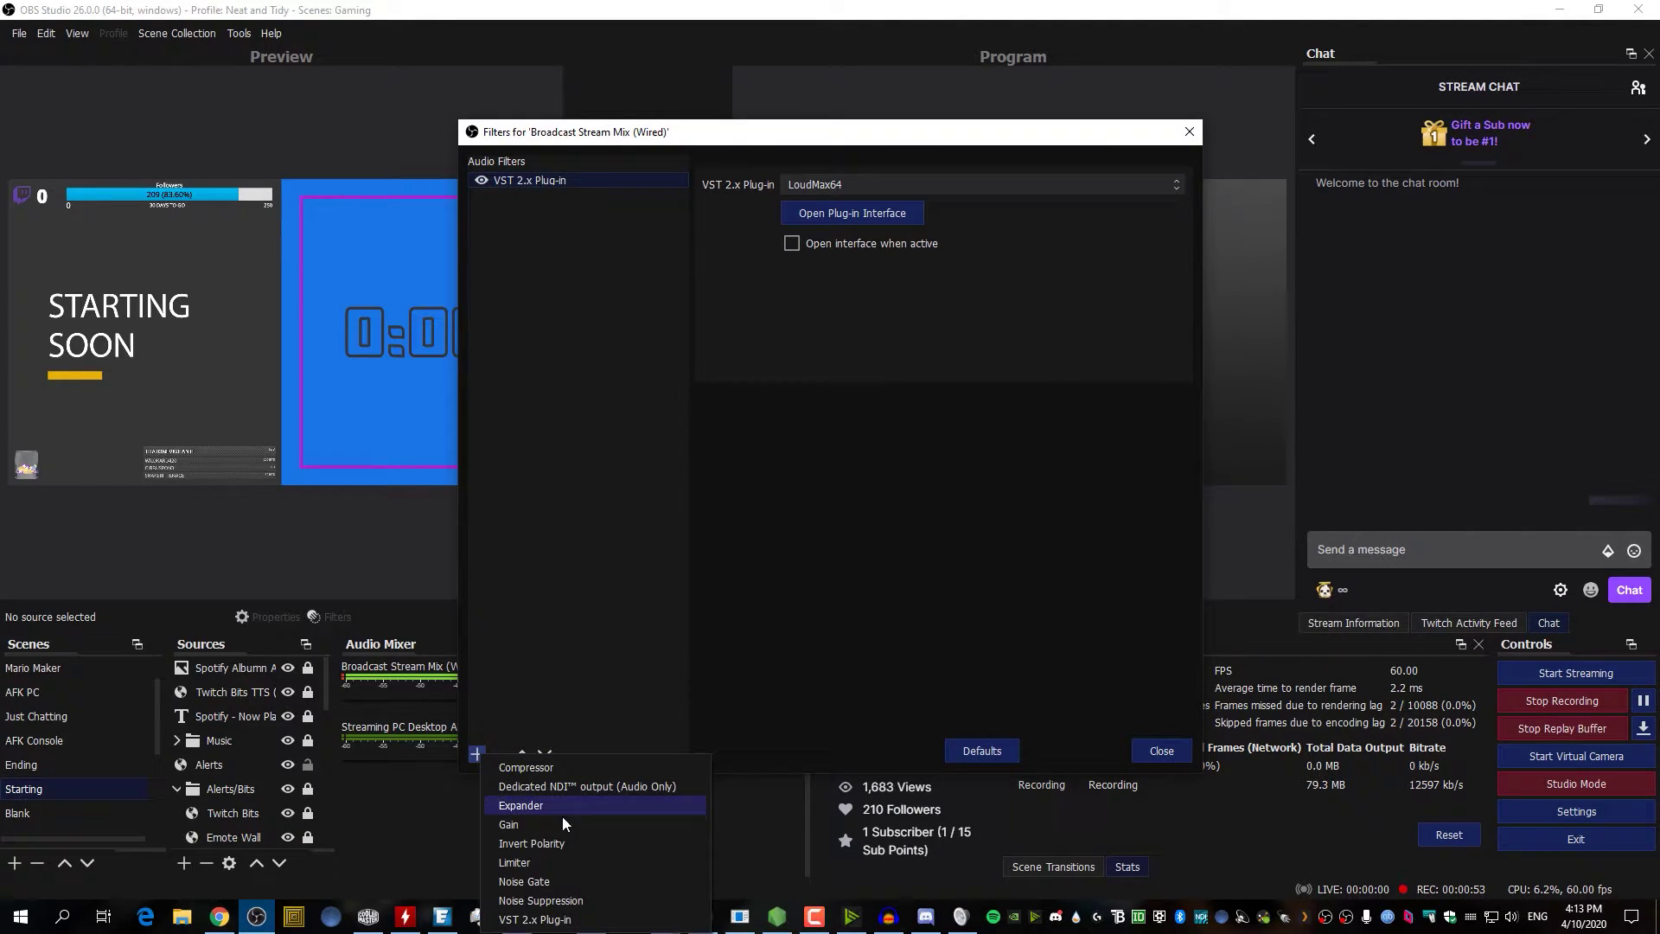
click(536, 880)
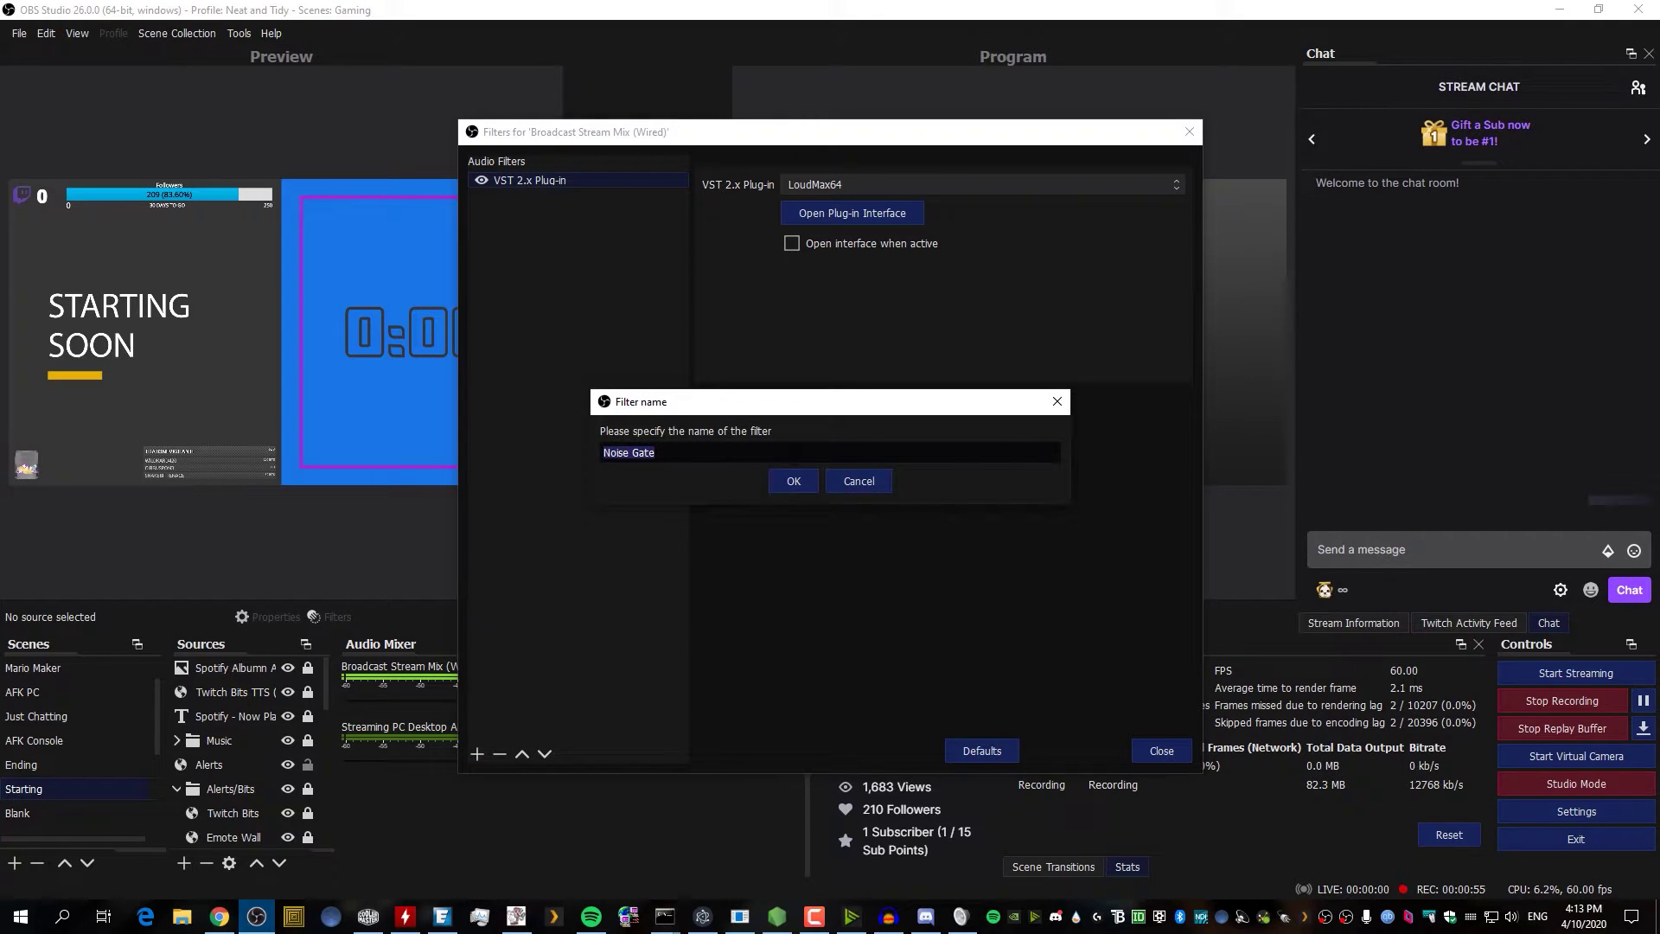
click(809, 490)
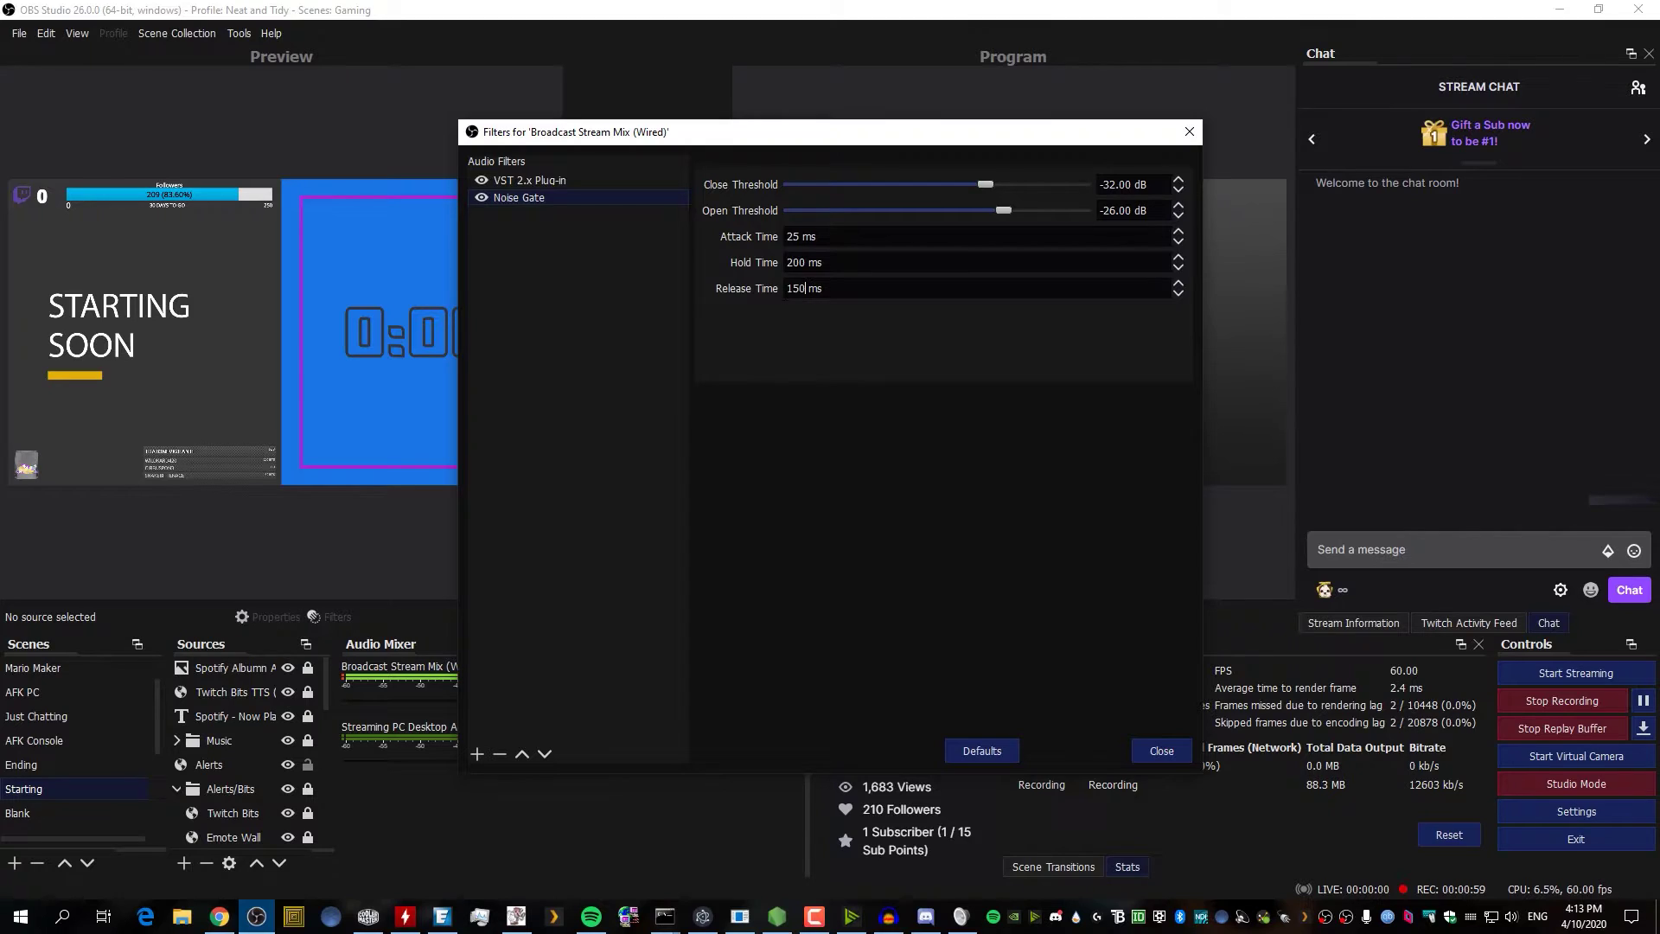
- Set the Noise Gate's release time to 300 ms and close the filter settings
drag(806, 288, 739, 289)
text(300)
drag(806, 138, 972, 94)
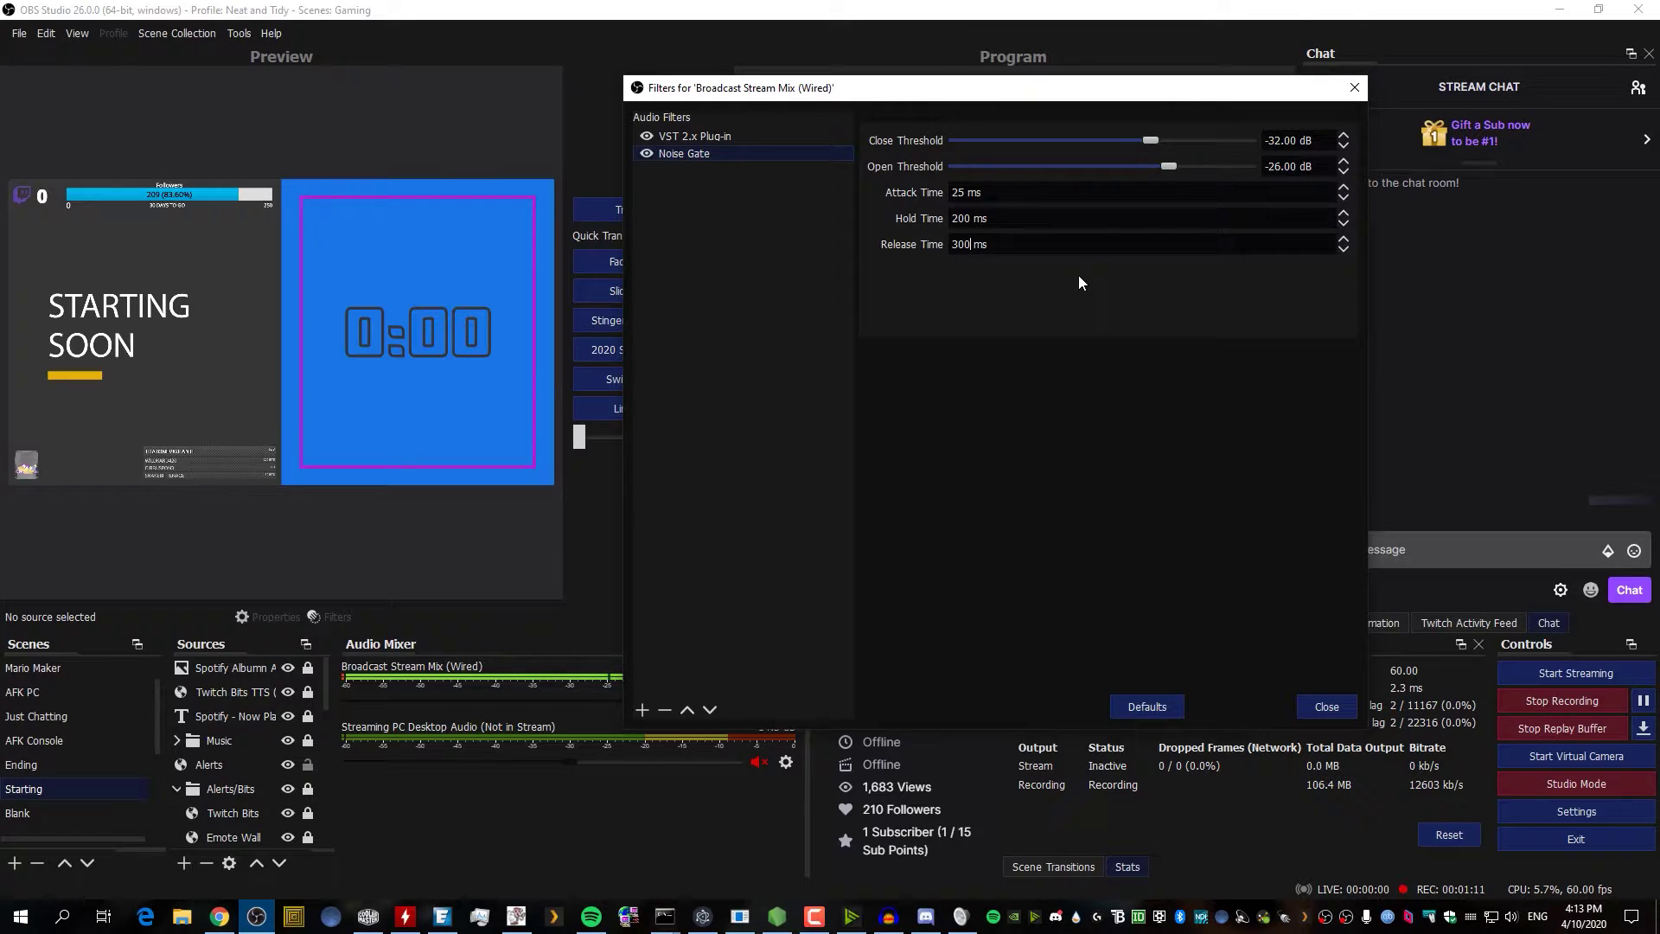
click(1328, 707)
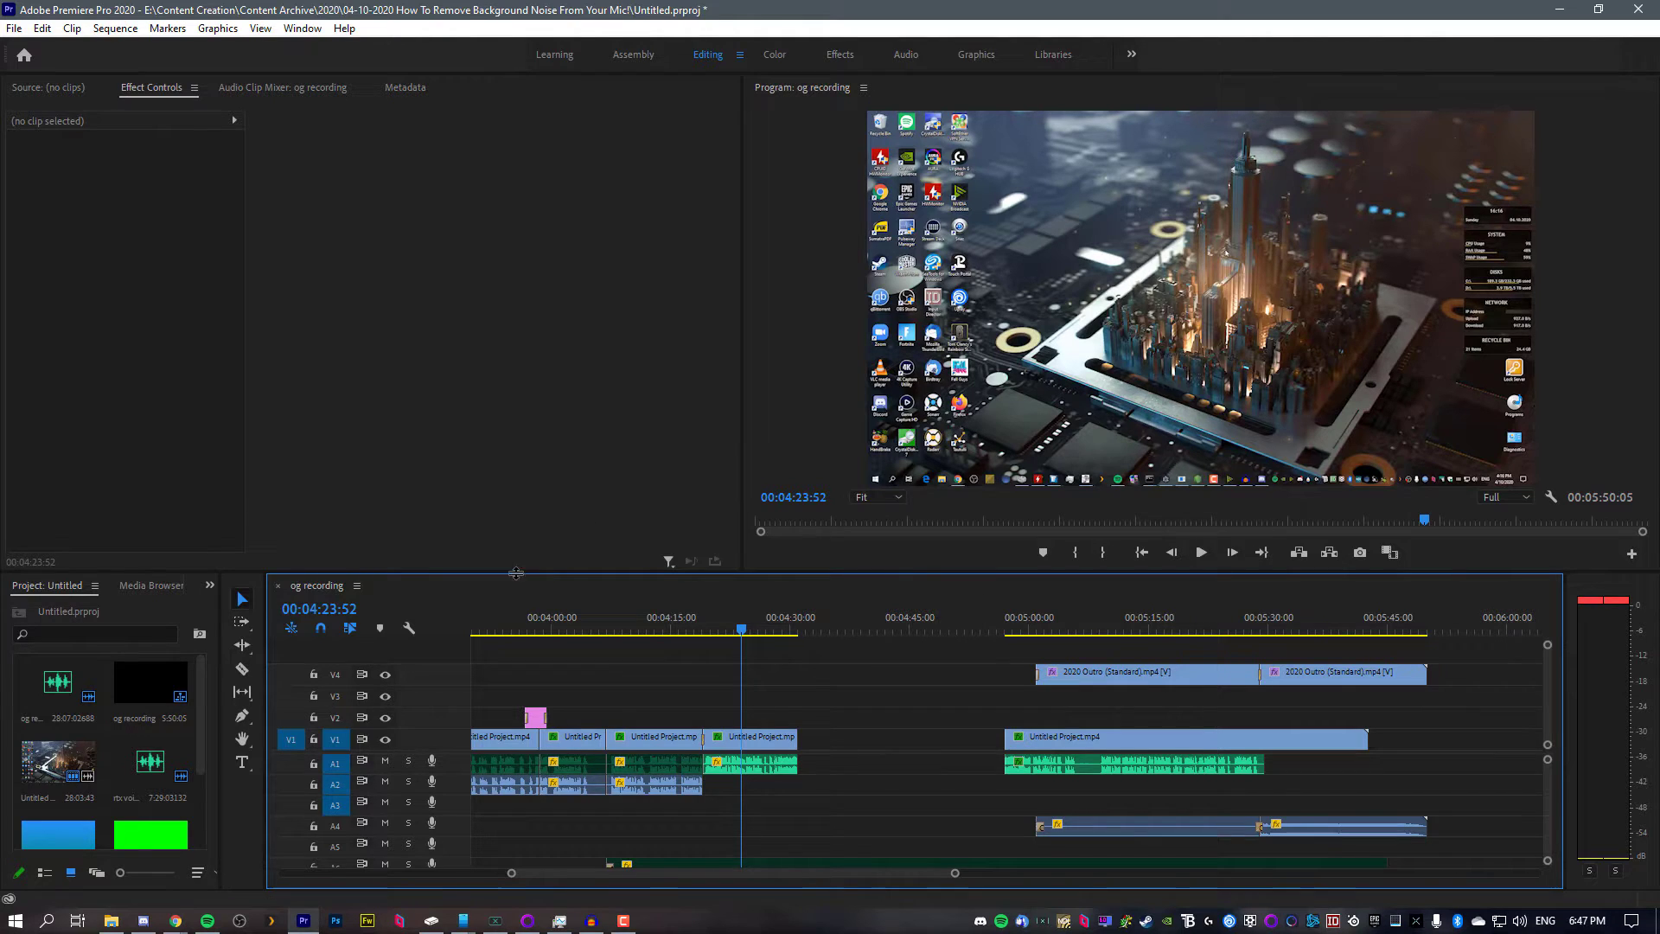
- Switch to the GoXLR app and try a lower attenuation on the microphone's gate
key(alt+Tab)
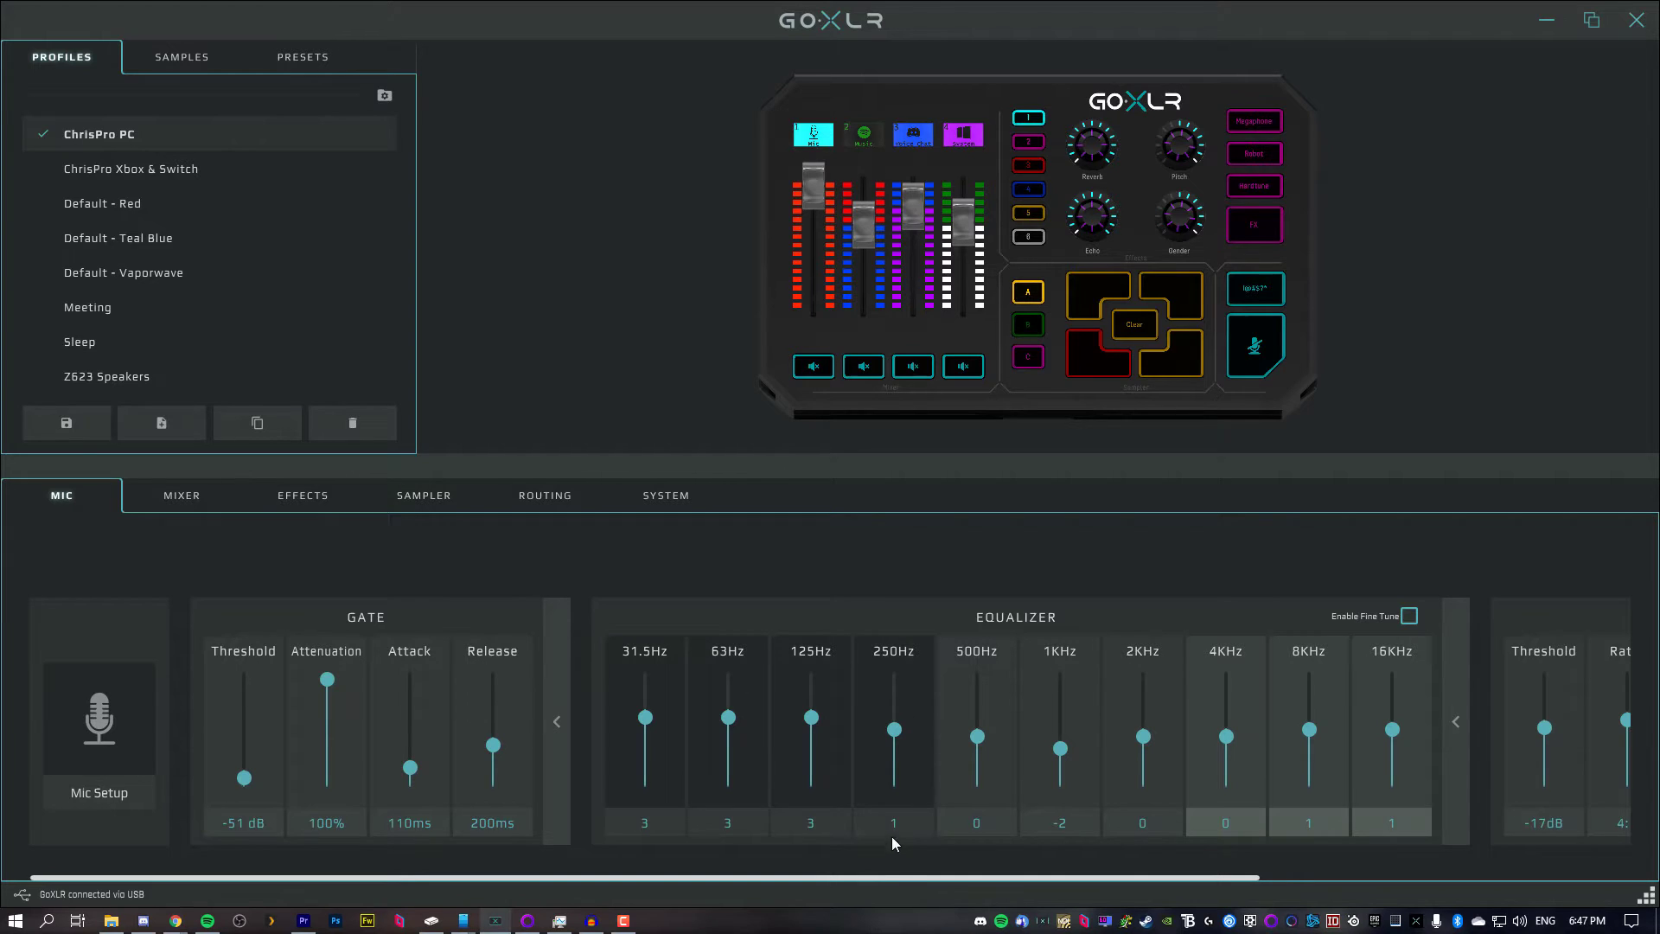
drag(901, 875, 609, 852)
drag(327, 680, 331, 735)
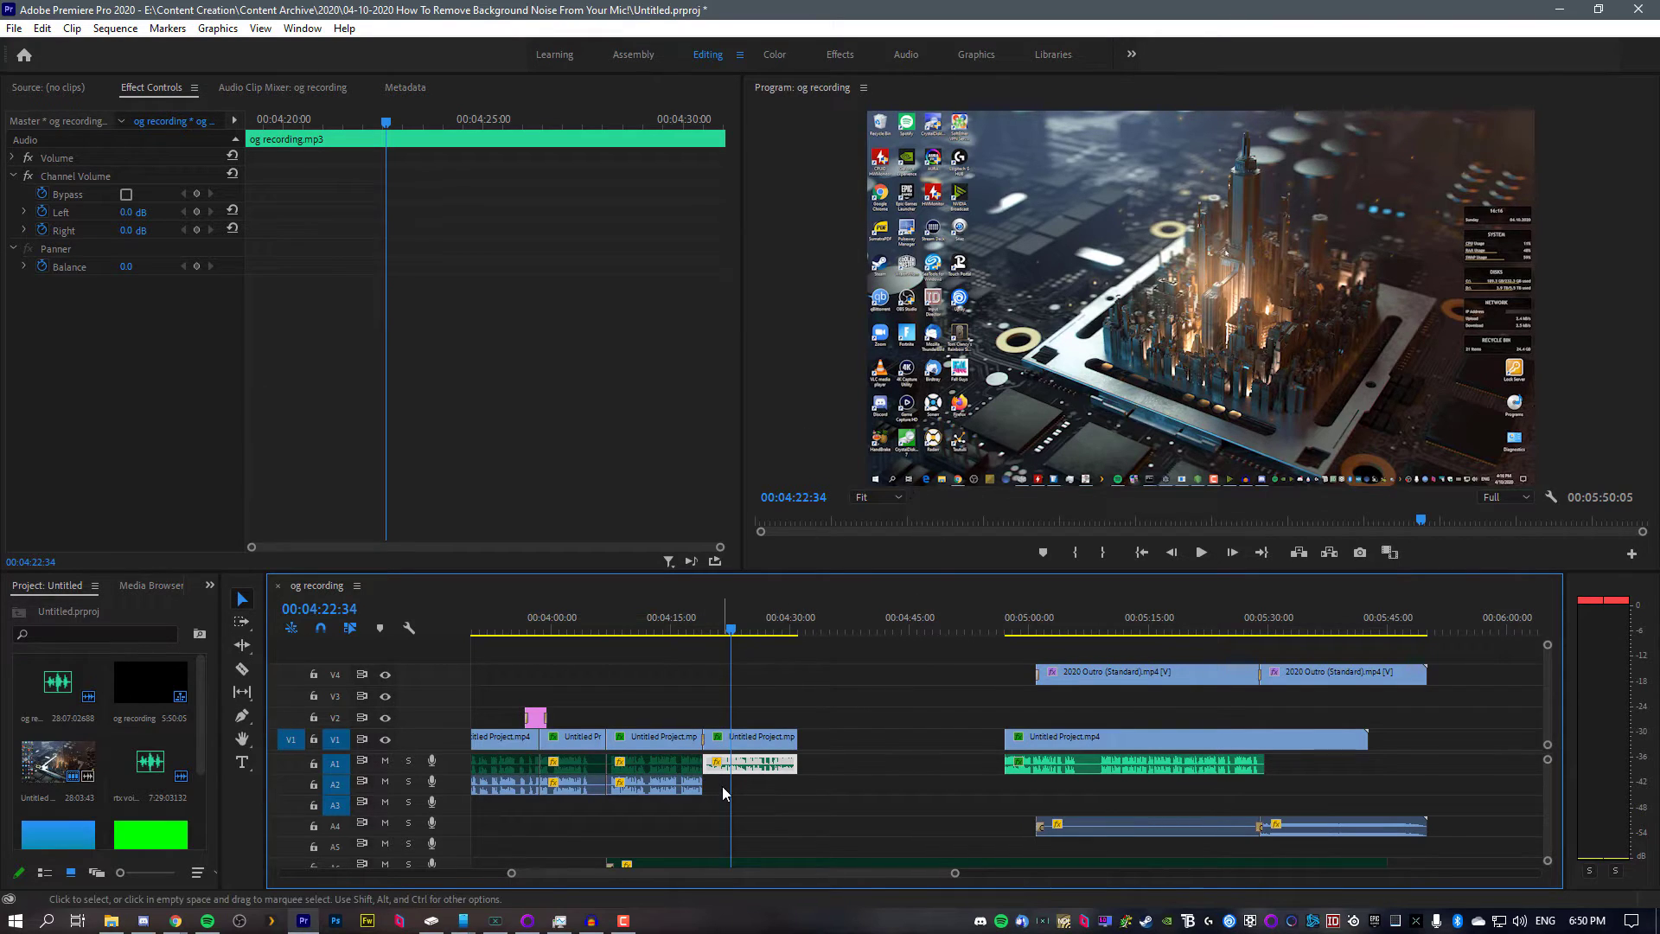
- In Premiere Pro, apply the DeNoise effect to the og recording.mp3 clip on track A1 and move the playhead to 00:04:26:30
click(852, 59)
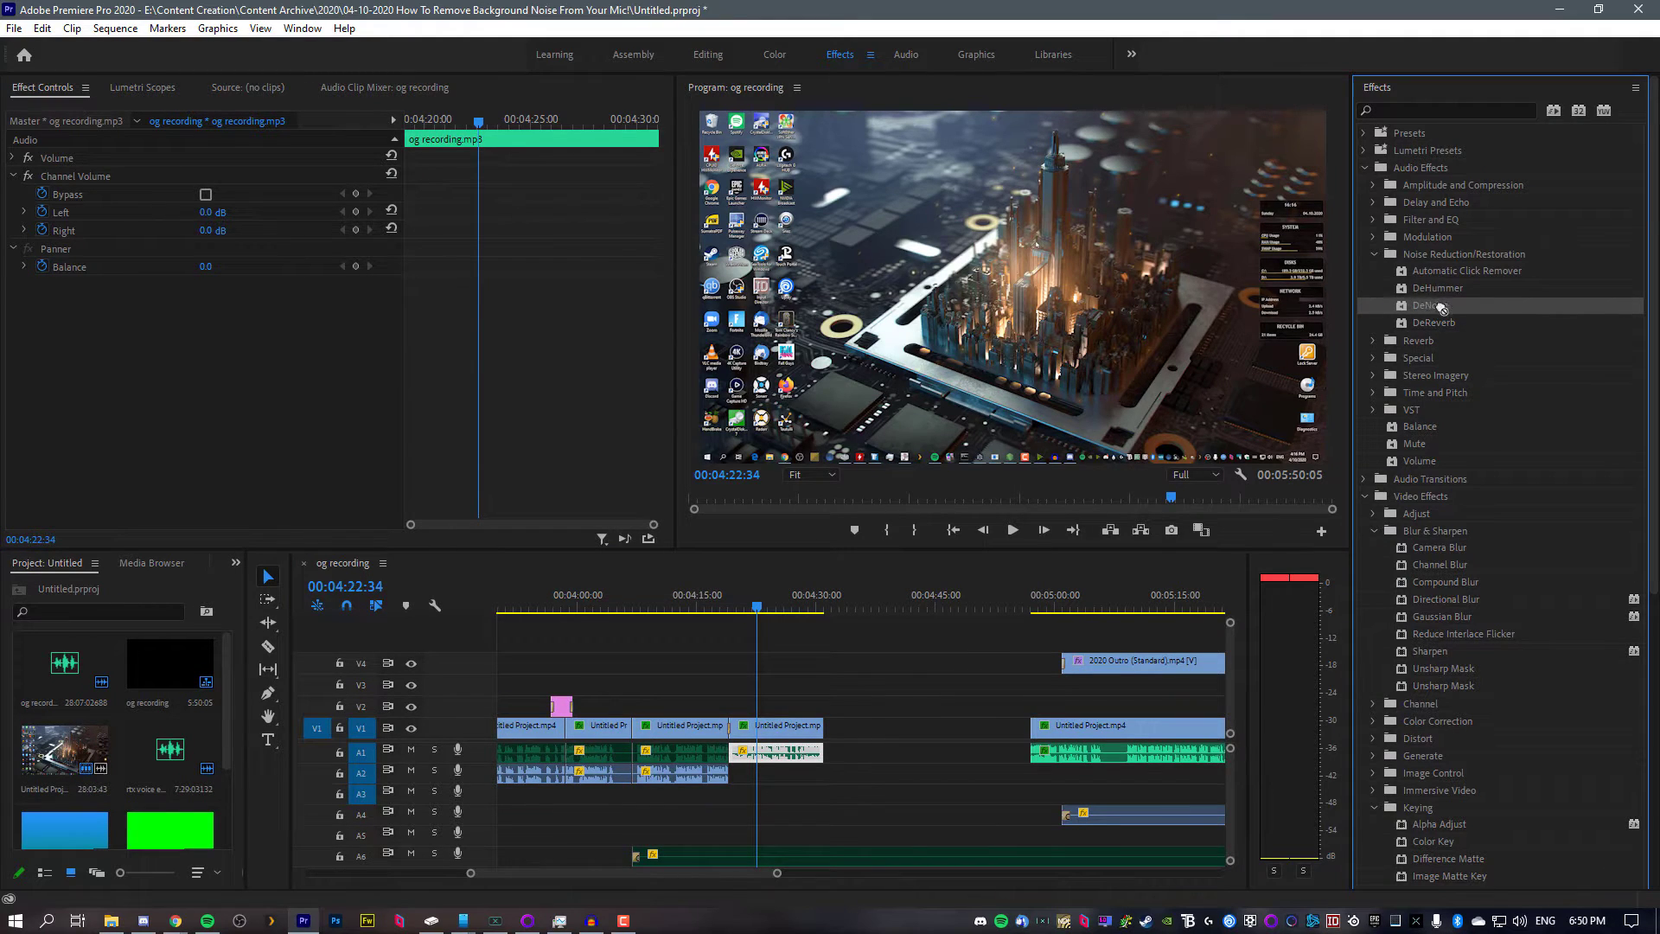
drag(1443, 312, 777, 759)
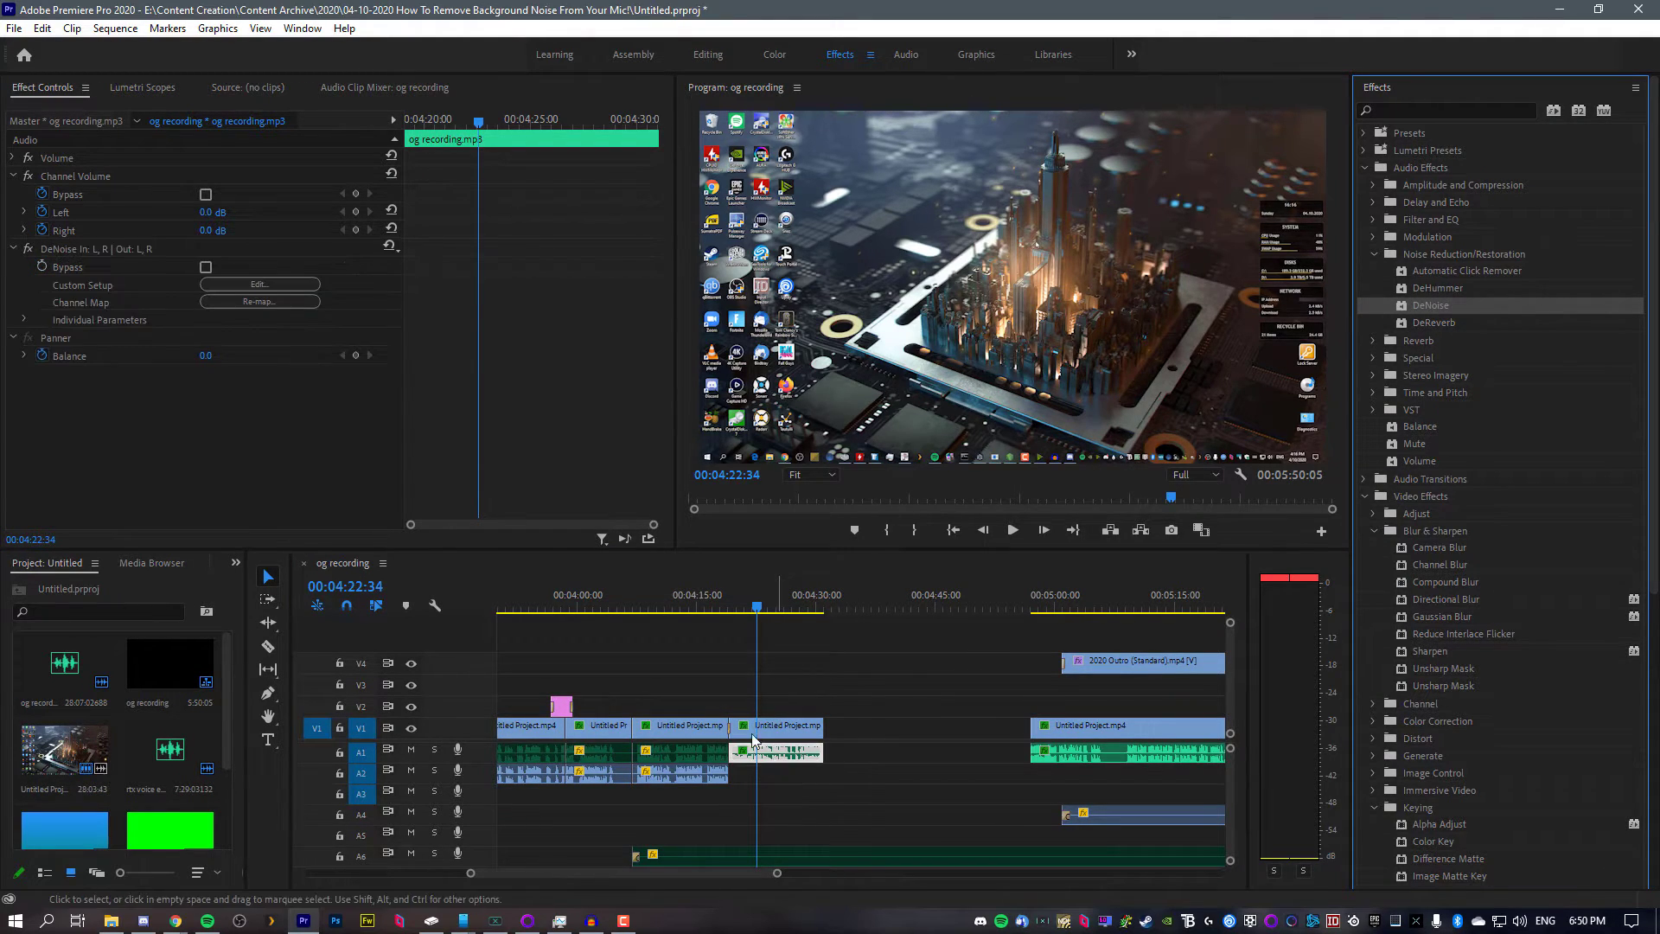
drag(757, 609, 748, 615)
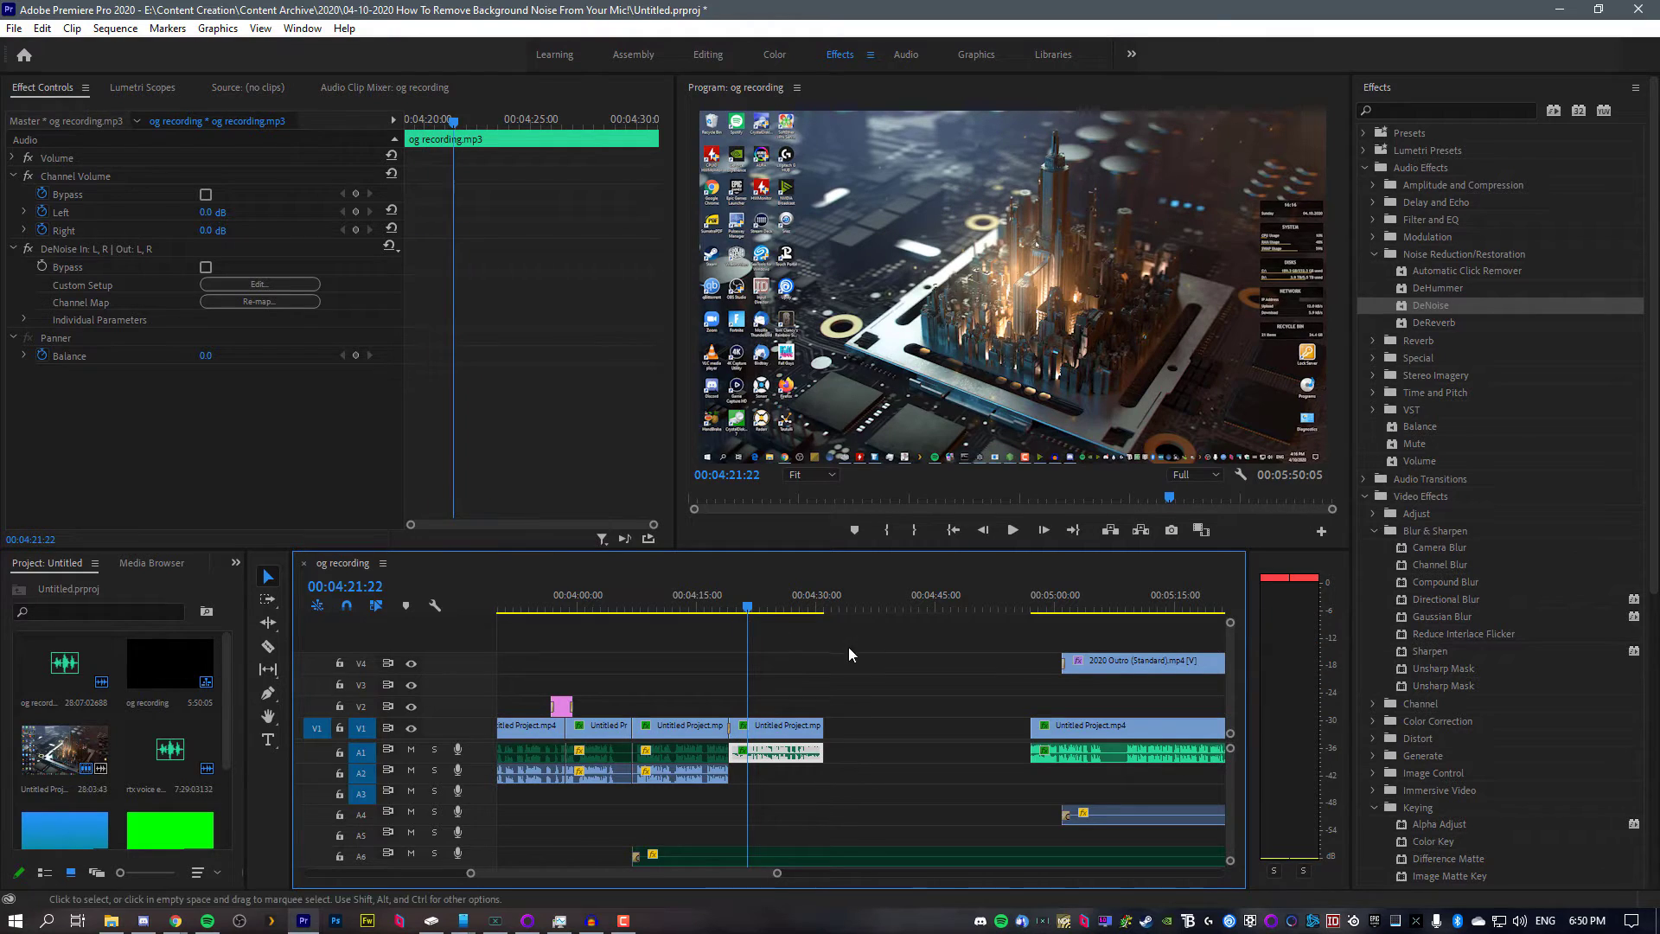
click(741, 609)
drag(740, 610, 788, 609)
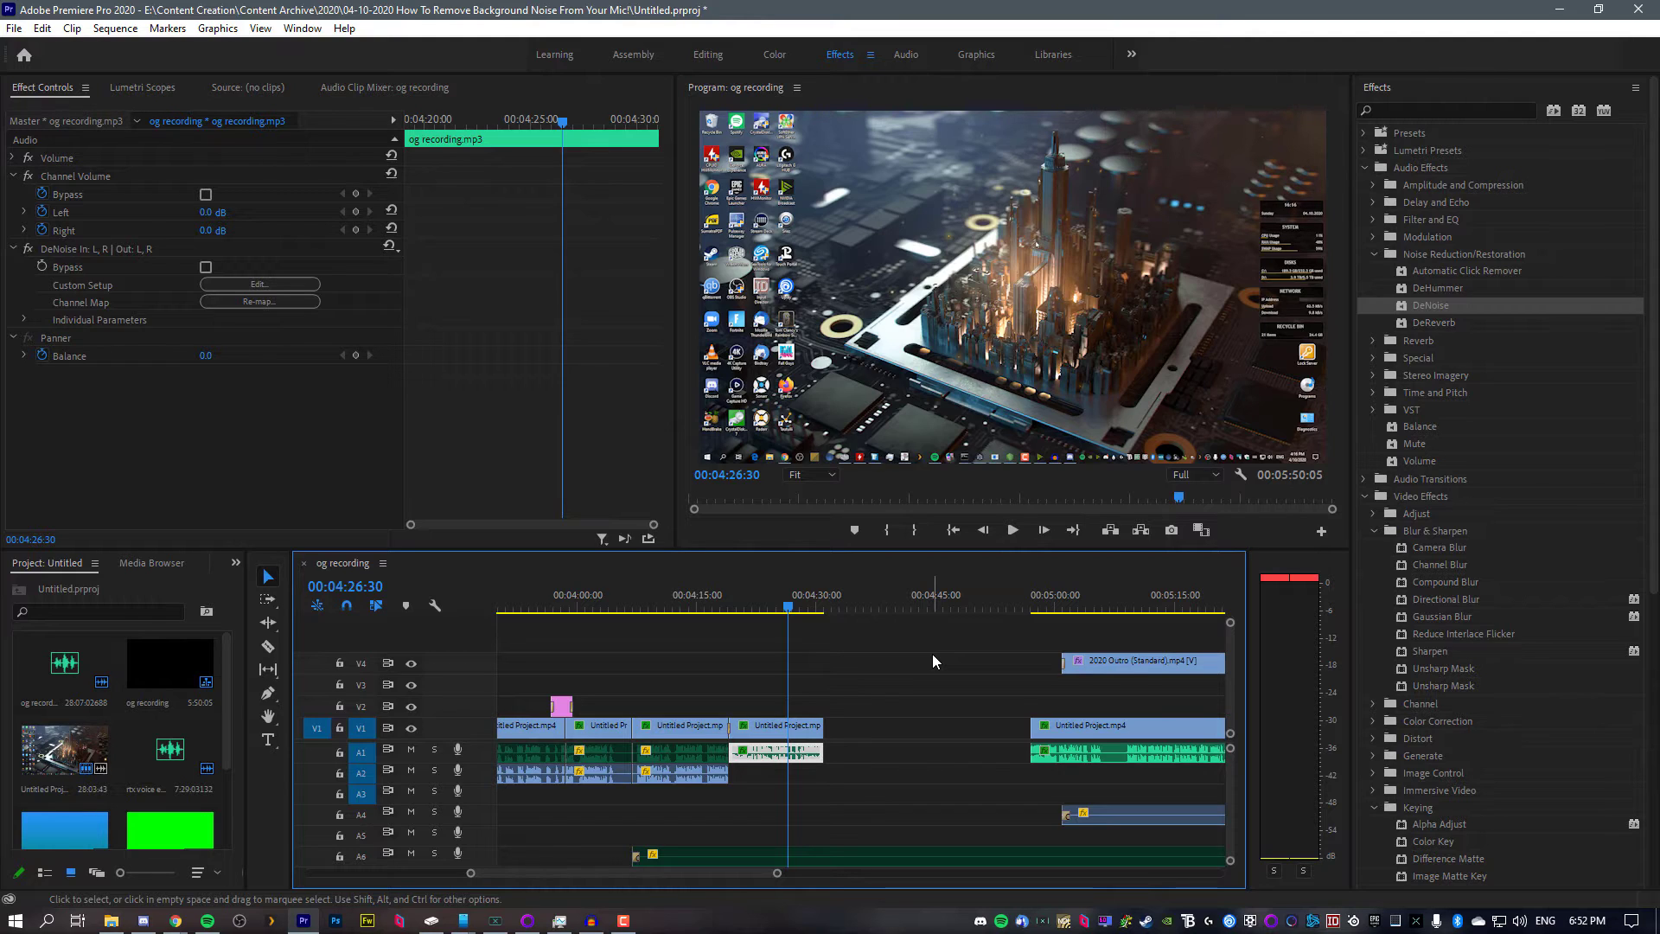
- Switch to the GoXLR app and try raising the compressor's make-up gain, bringing it back down again
click(496, 920)
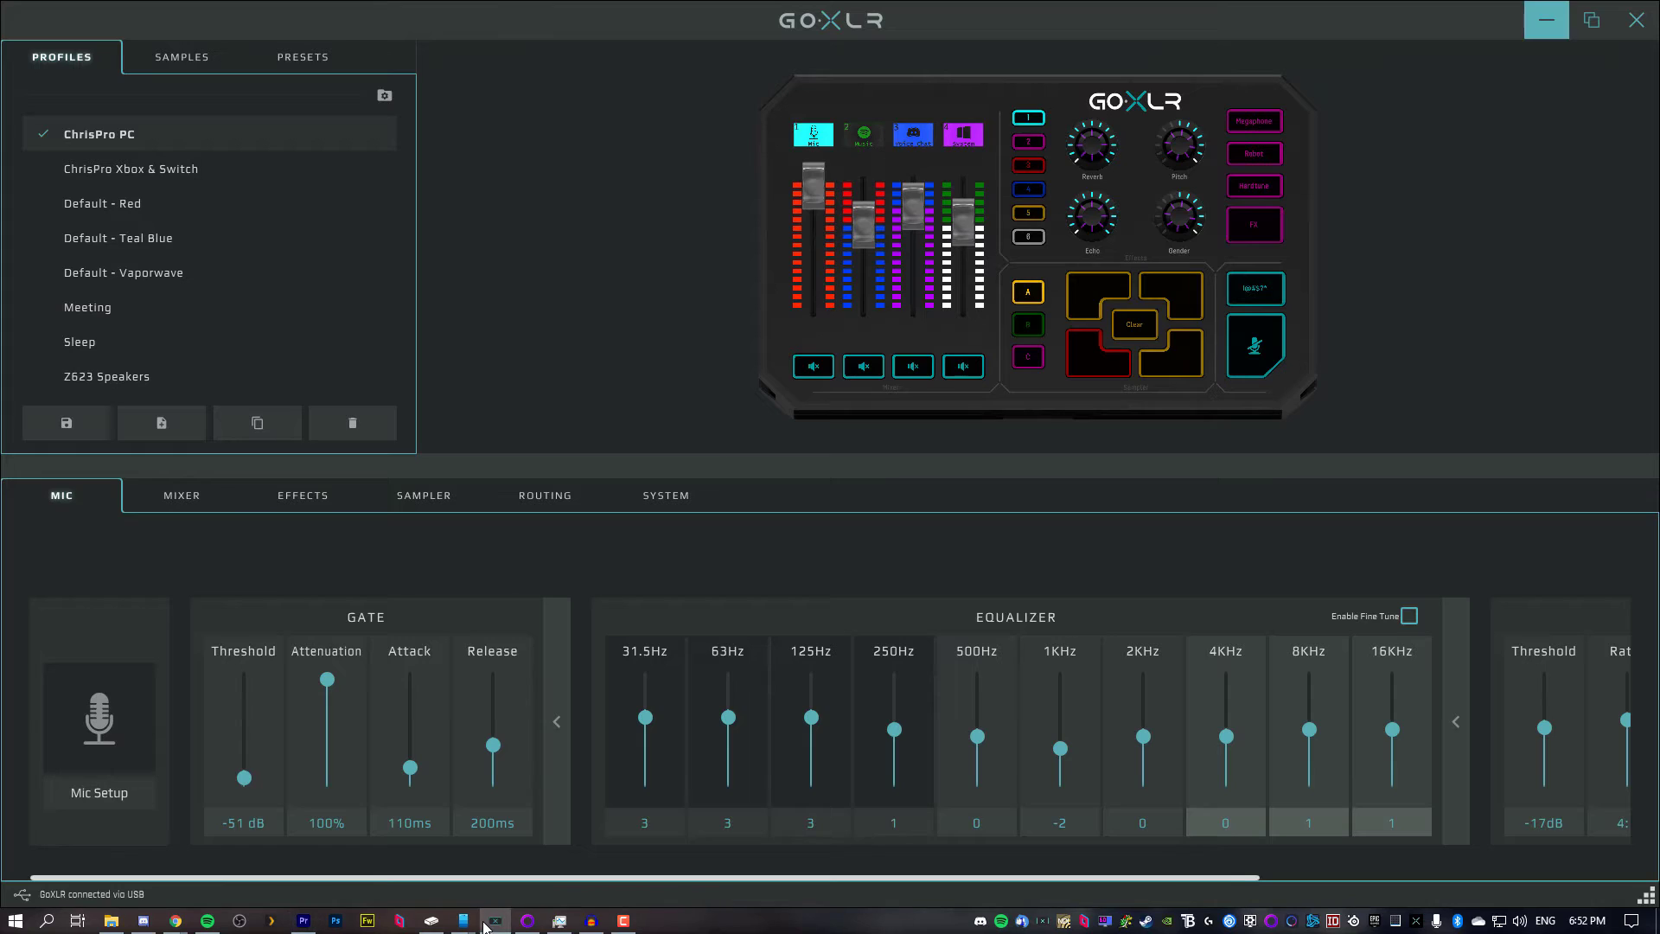
drag(857, 879, 1226, 879)
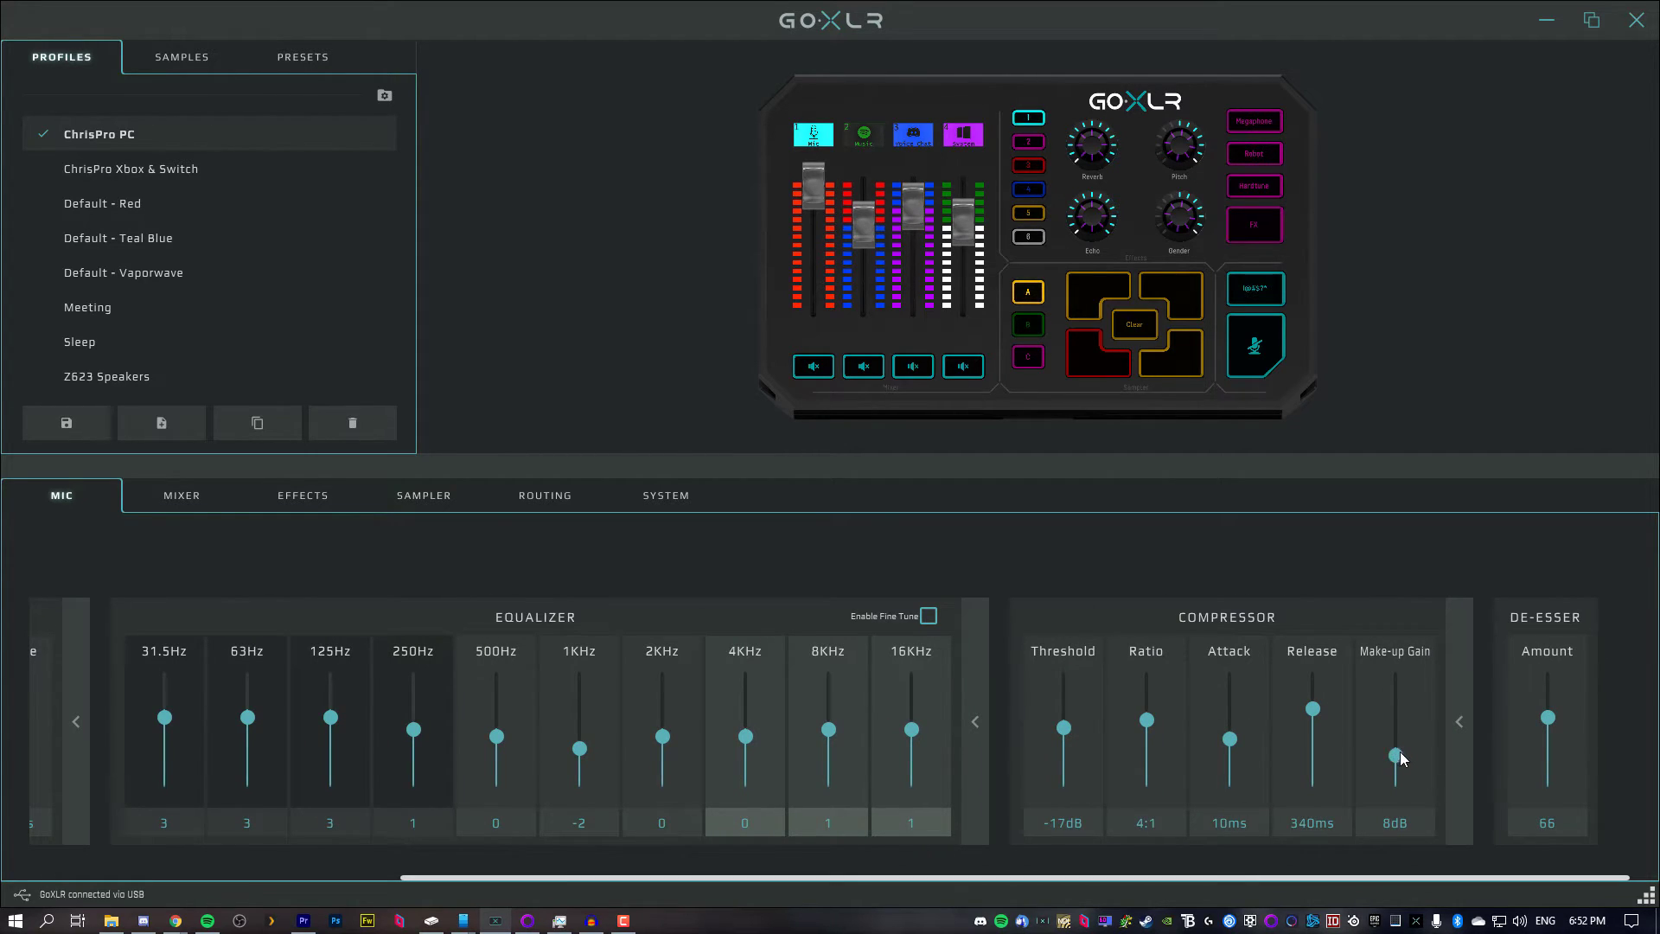
drag(1402, 754, 1404, 717)
drag(1404, 718, 1400, 763)
scroll(1123, 543, left, 5)
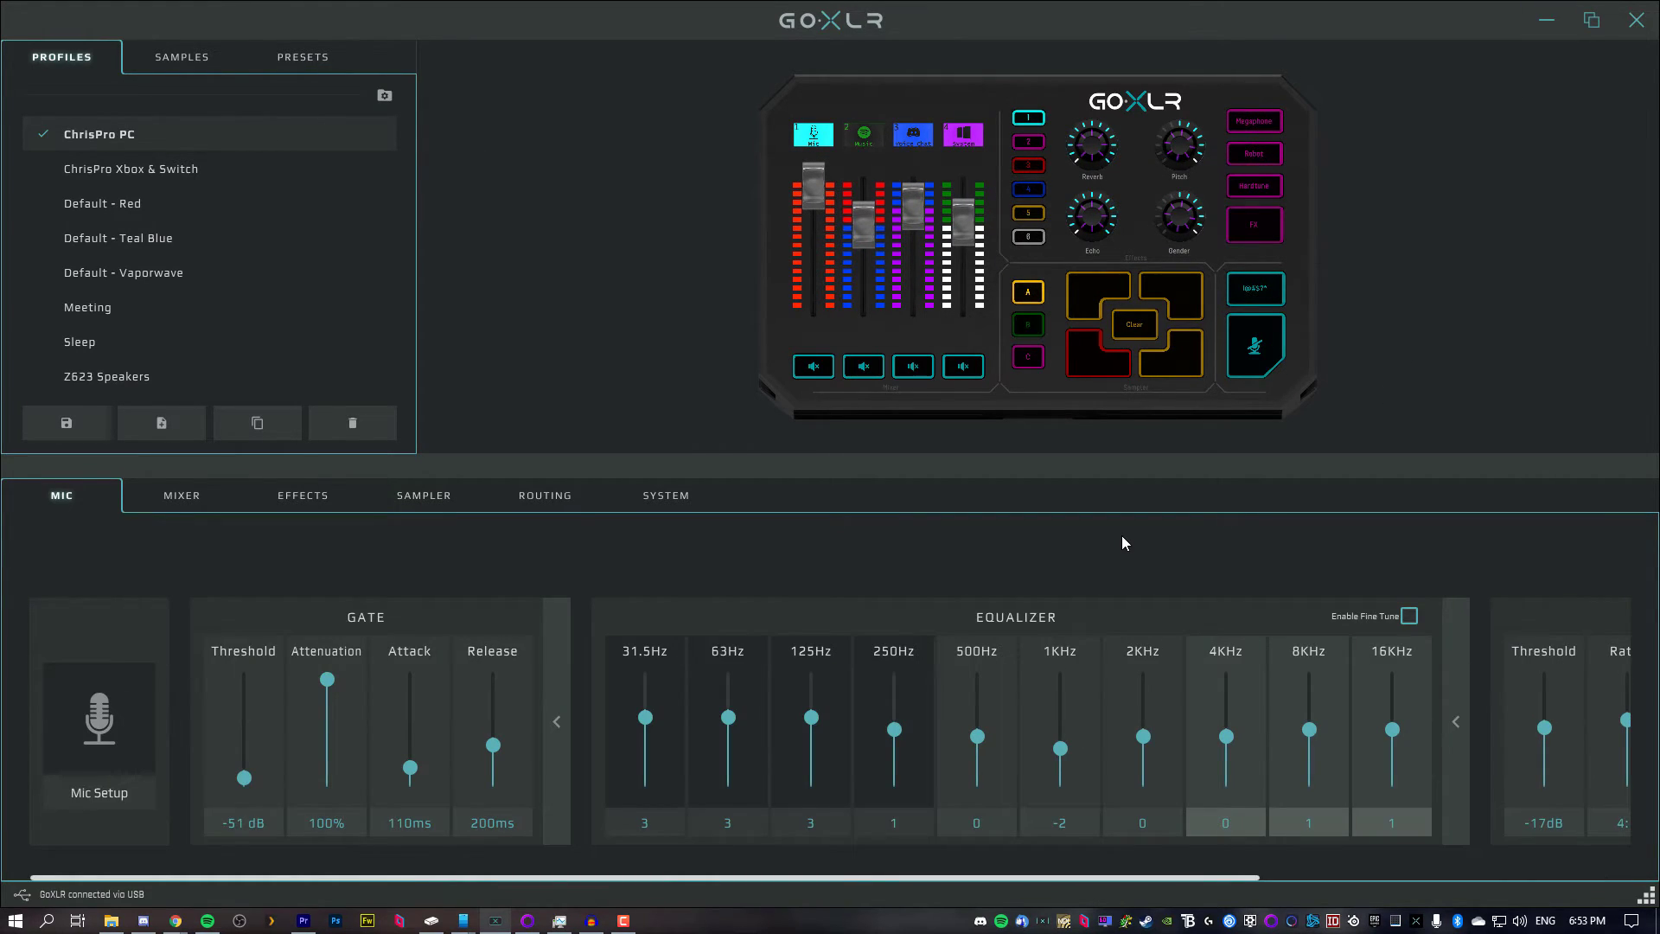